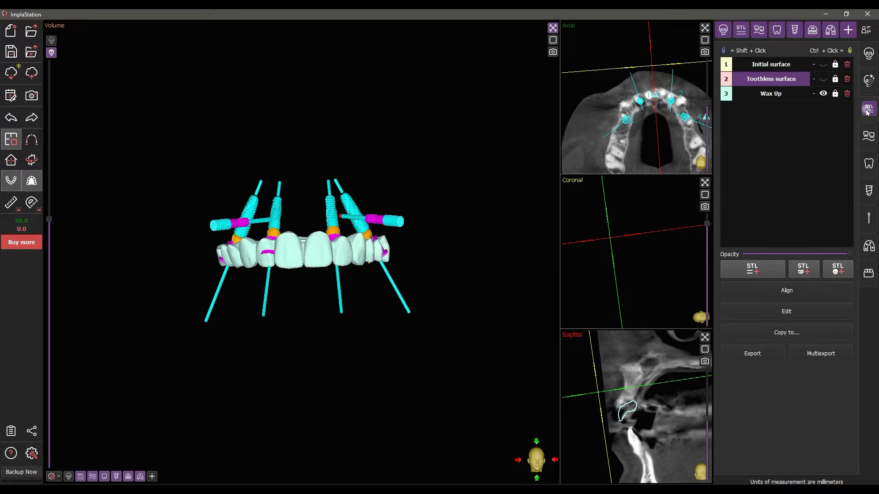
# Show the Initial surface in place of the Wax Up, select it, and start a new stackable surgical guide.
pyautogui.click(823, 93)
pyautogui.click(822, 64)
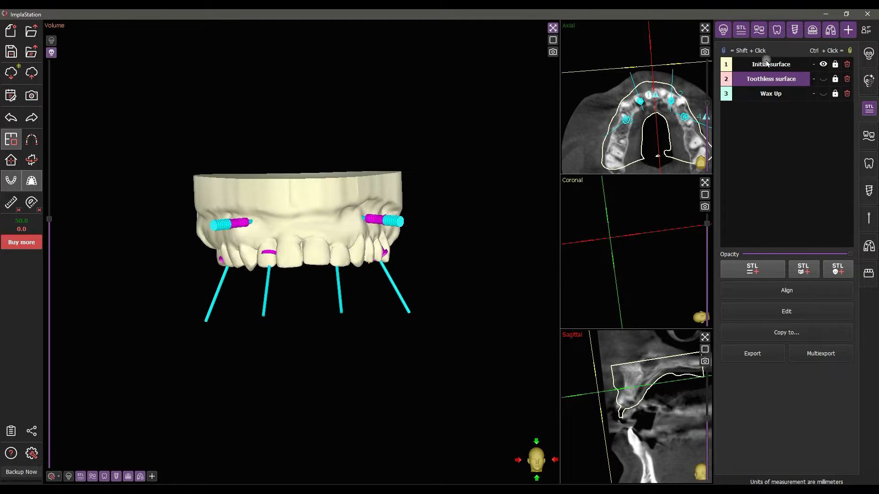
pyautogui.click(764, 63)
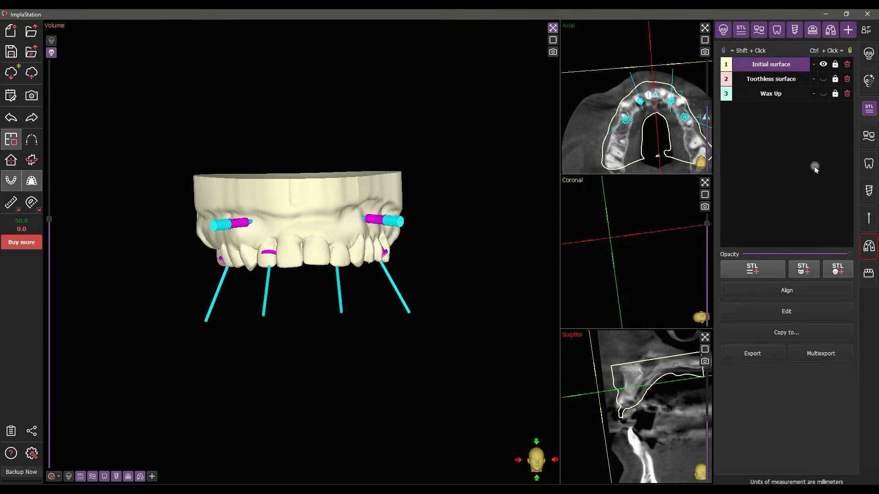
pyautogui.click(869, 247)
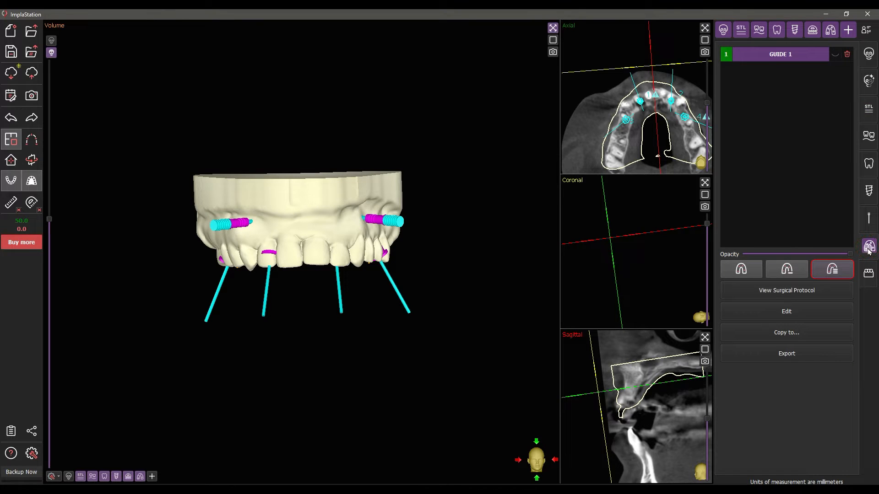
pyautogui.click(829, 277)
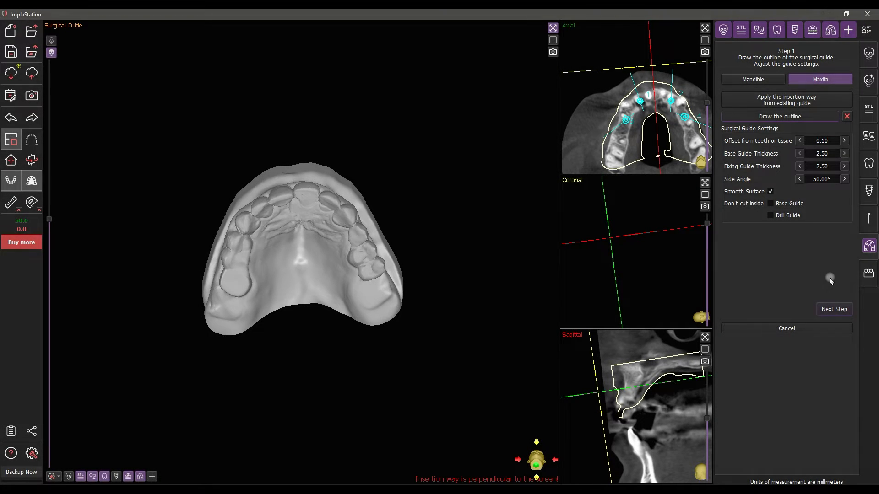
# Draw a closed guide outline around the maxilla, along the buccal vestibule on both sides and across the posterior palate.
pyautogui.moveTo(492, 355); pyautogui.dragTo(407, 307)
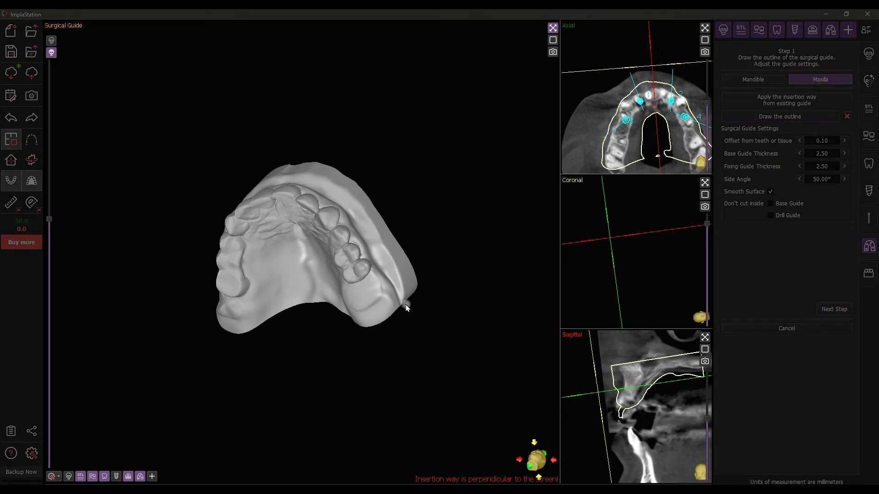
pyautogui.click(399, 292)
pyautogui.click(388, 257)
pyautogui.click(368, 216)
pyautogui.click(319, 177)
pyautogui.click(276, 177)
pyautogui.moveTo(276, 367); pyautogui.dragTo(449, 336)
pyautogui.click(258, 188)
pyautogui.click(235, 219)
pyautogui.click(219, 261)
pyautogui.click(207, 299)
pyautogui.click(237, 321)
pyautogui.moveTo(347, 356); pyautogui.dragTo(259, 348)
pyautogui.click(290, 301)
pyautogui.click(319, 293)
pyautogui.click(357, 311)
pyautogui.click(396, 306)
# Adjust the outline points at the front and along the buccal side, and accept the outline to continue to the guide planes.
pyautogui.moveTo(421, 324); pyautogui.dragTo(339, 240)
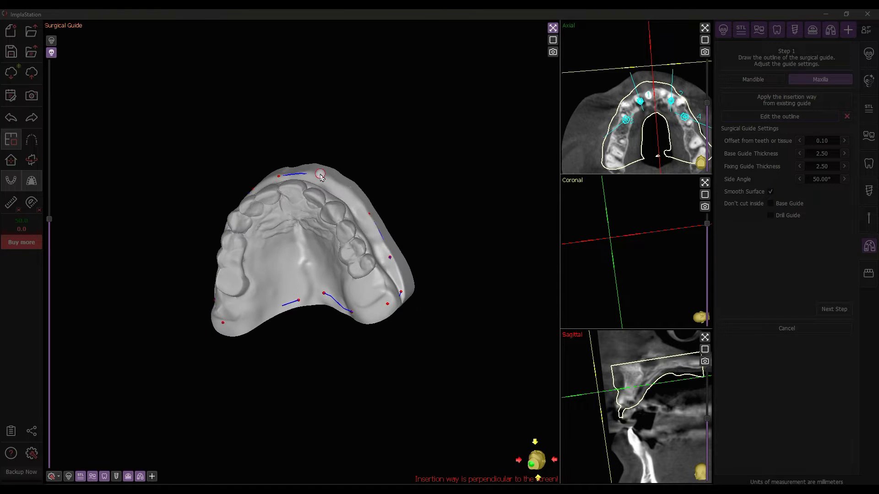
pyautogui.moveTo(320, 174); pyautogui.dragTo(322, 176)
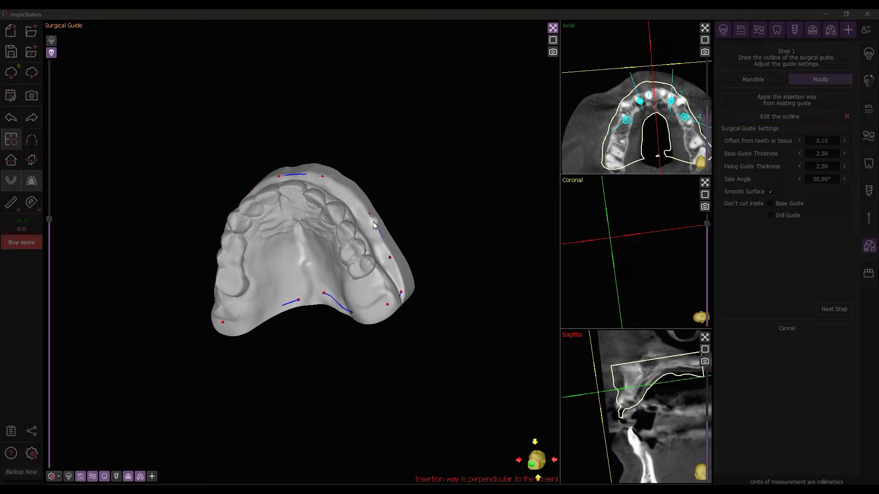
pyautogui.moveTo(369, 214); pyautogui.dragTo(365, 207)
pyautogui.moveTo(243, 384); pyautogui.dragTo(301, 338)
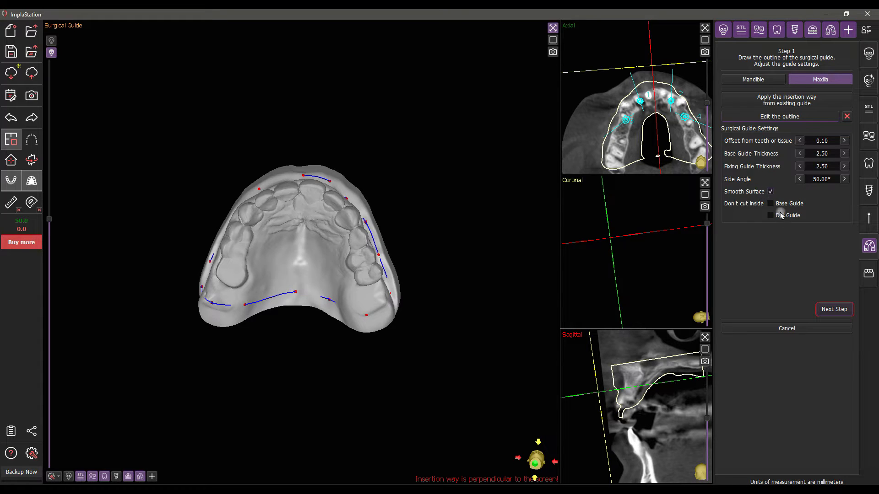
pyautogui.click(836, 310)
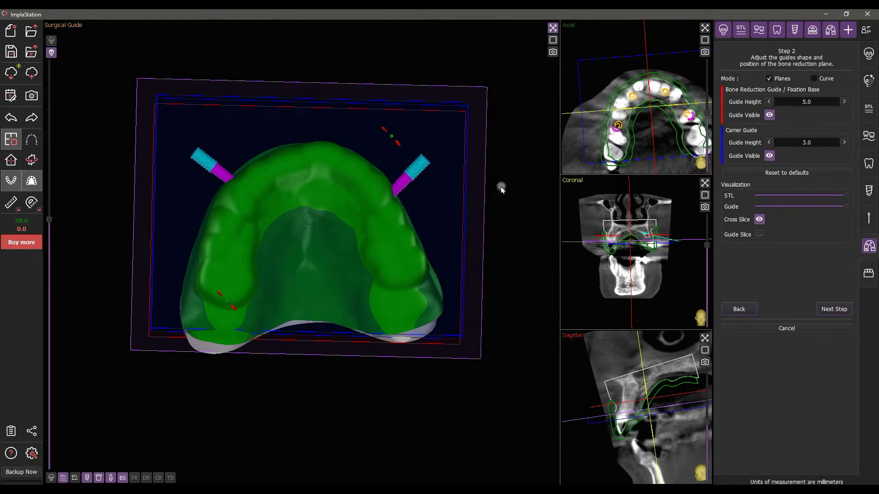
# Try a bone reduction guide height of 4.4 in the frontal view, and return it to 5.0.
pyautogui.moveTo(500, 188); pyautogui.dragTo(497, 386)
pyautogui.moveTo(497, 387); pyautogui.dragTo(513, 370, button='right')
pyautogui.scroll(-2, 512, 369)
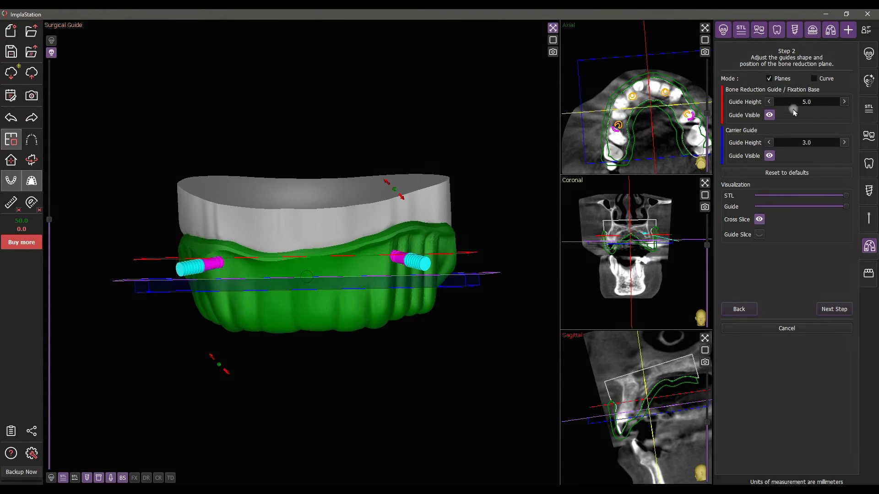
pyautogui.scroll(-1, 796, 103)
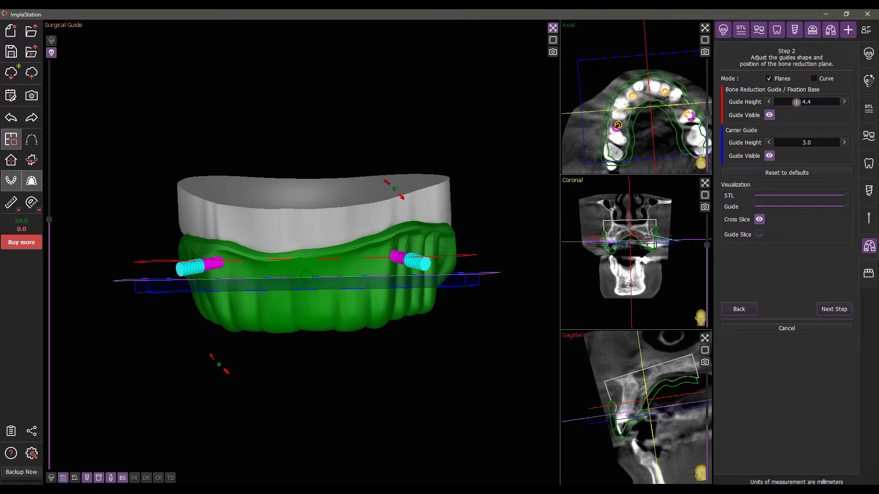
pyautogui.scroll(7, 796, 102)
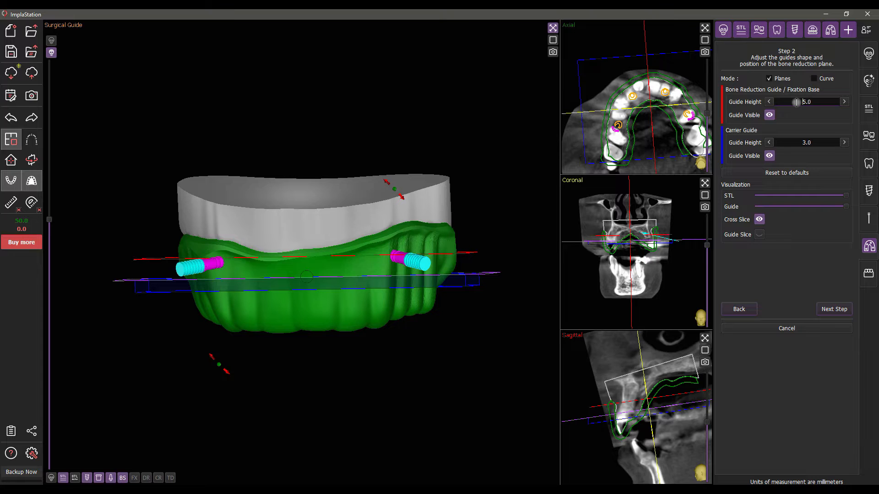
# Raise the bone reduction plane slightly and tilt it in the side view until it runs nearly horizontal.
pyautogui.scroll(3, 396, 354)
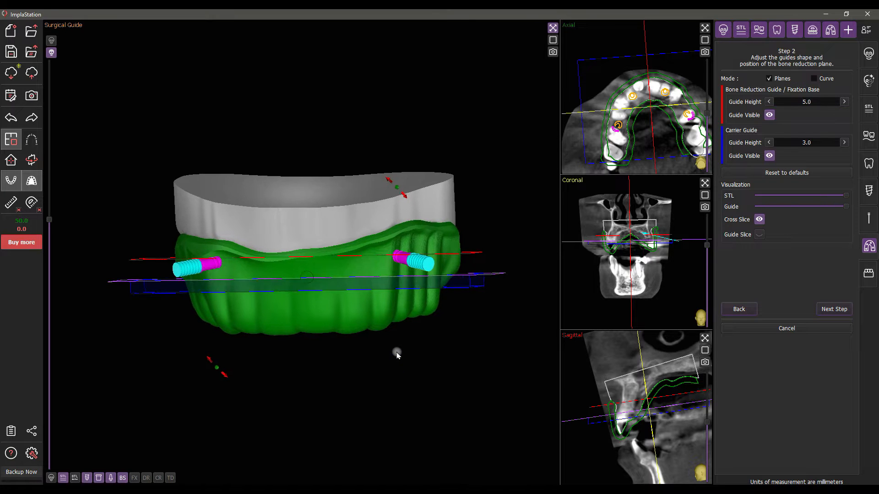
pyautogui.moveTo(397, 341); pyautogui.dragTo(397, 338, button='right')
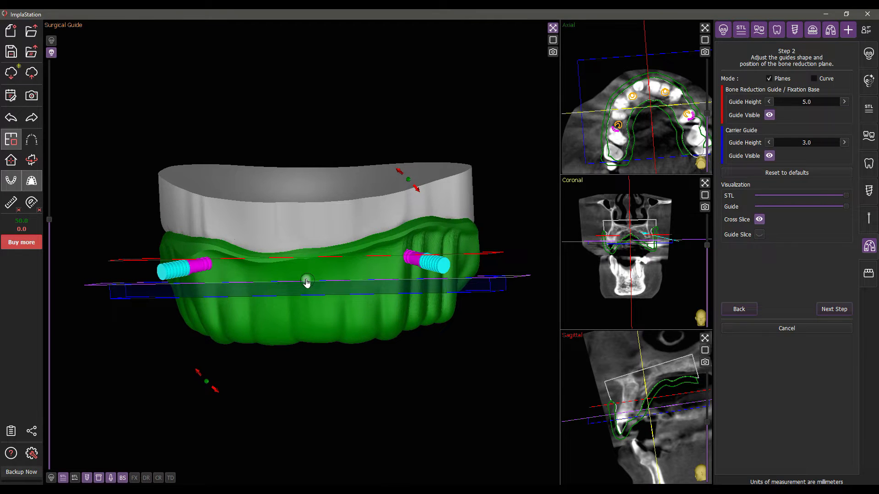
pyautogui.moveTo(306, 278); pyautogui.dragTo(307, 279)
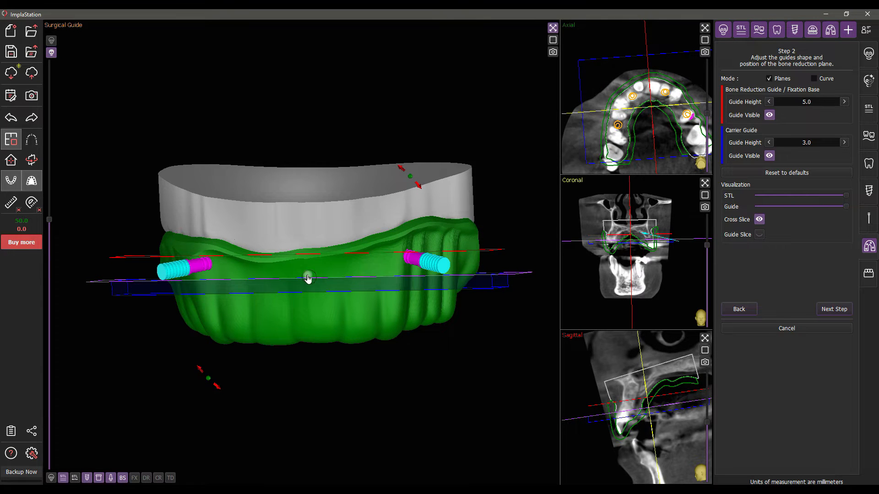
pyautogui.moveTo(309, 407); pyautogui.dragTo(572, 387)
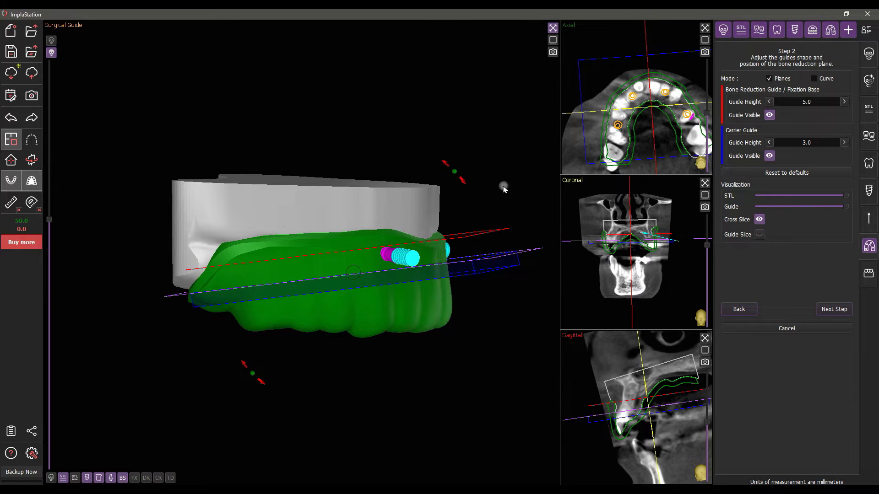
pyautogui.moveTo(461, 184); pyautogui.dragTo(470, 200)
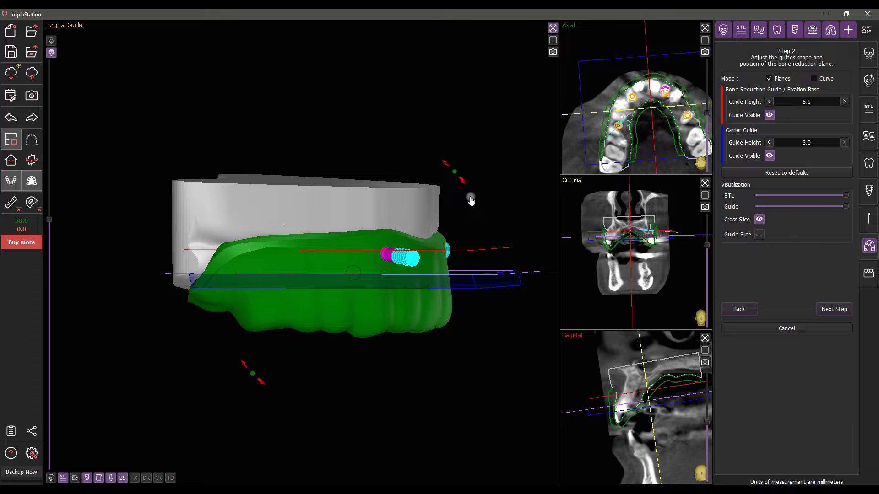
# Raise the bone reduction plane a little more and fine-tune its tilt using the front and cross-sectional views.
pyautogui.moveTo(502, 373); pyautogui.dragTo(223, 387)
pyautogui.moveTo(310, 269)
pyautogui.mouseDown()
pyautogui.moveTo(309, 256)
pyautogui.moveTo(311, 263)
pyautogui.mouseUp()
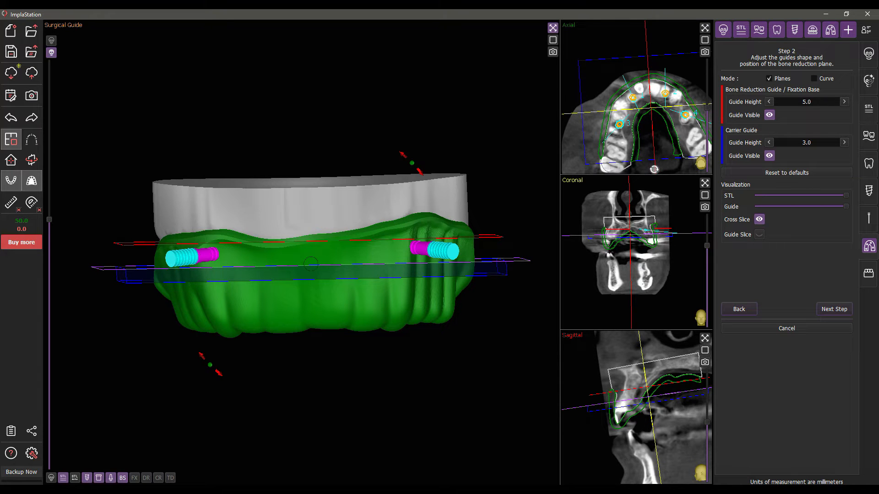
pyautogui.moveTo(576, 234); pyautogui.dragTo(576, 233)
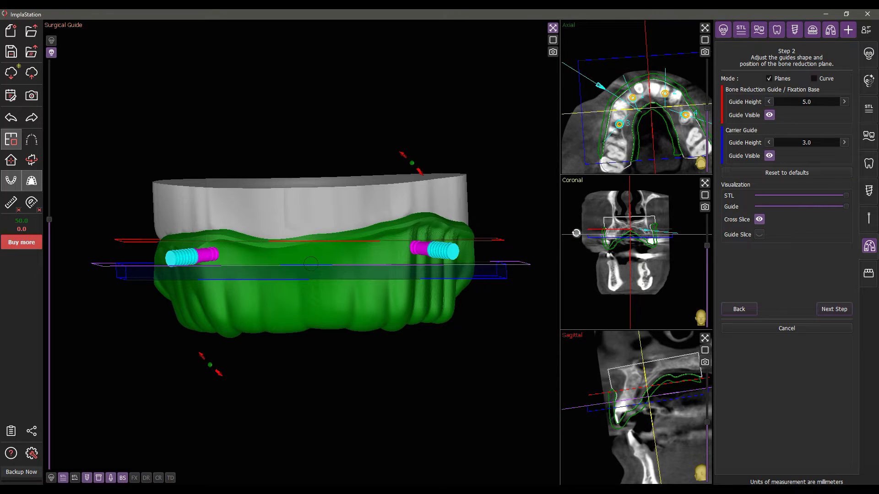
pyautogui.moveTo(665, 399); pyautogui.dragTo(672, 391)
pyautogui.scroll(-3, 453, 406)
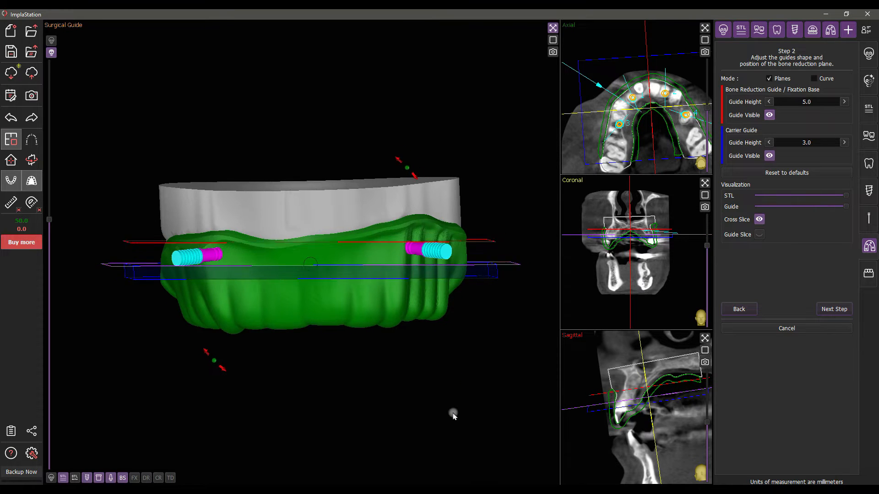
pyautogui.moveTo(376, 183); pyautogui.dragTo(374, 181)
pyautogui.moveTo(345, 371); pyautogui.dragTo(351, 352, button='right')
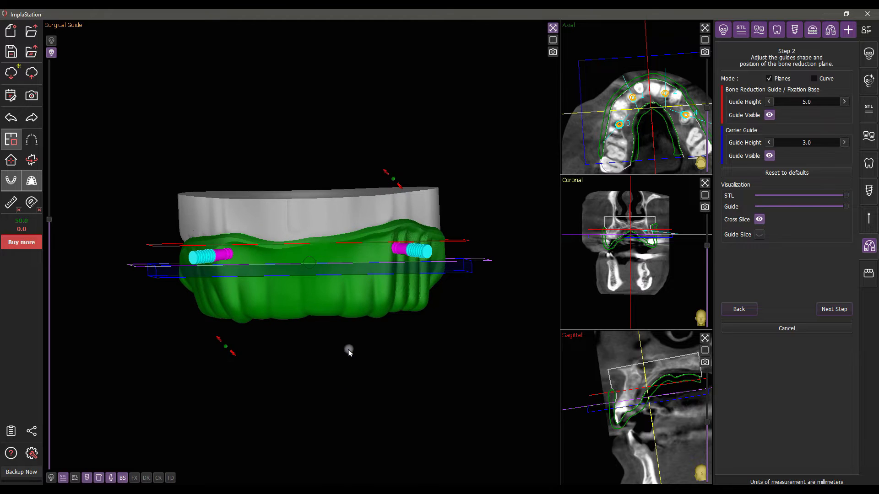
# Pull the posterior edge of the guide planes forward in the occlusal view, and continue to the osteotomy and prosthetic settings.
pyautogui.moveTo(343, 270); pyautogui.dragTo(300, 102)
pyautogui.moveTo(312, 335); pyautogui.dragTo(323, 292)
pyautogui.moveTo(325, 344); pyautogui.dragTo(324, 391)
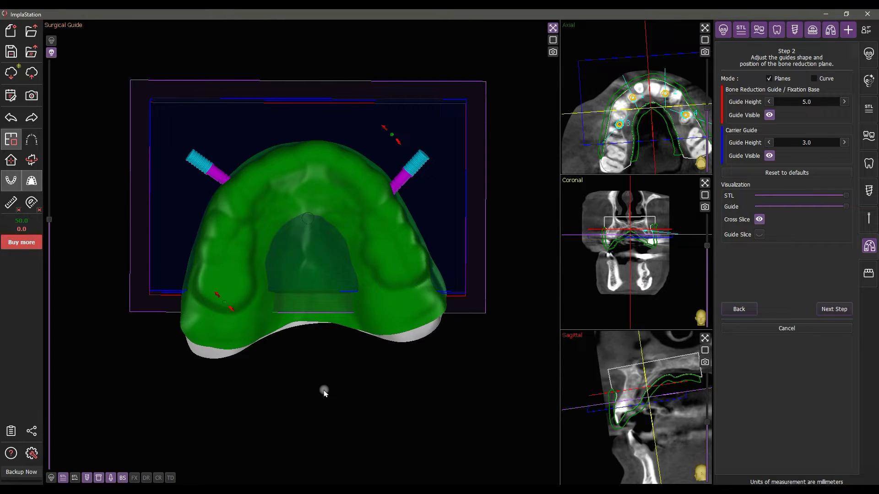
pyautogui.moveTo(514, 65); pyautogui.dragTo(525, 321)
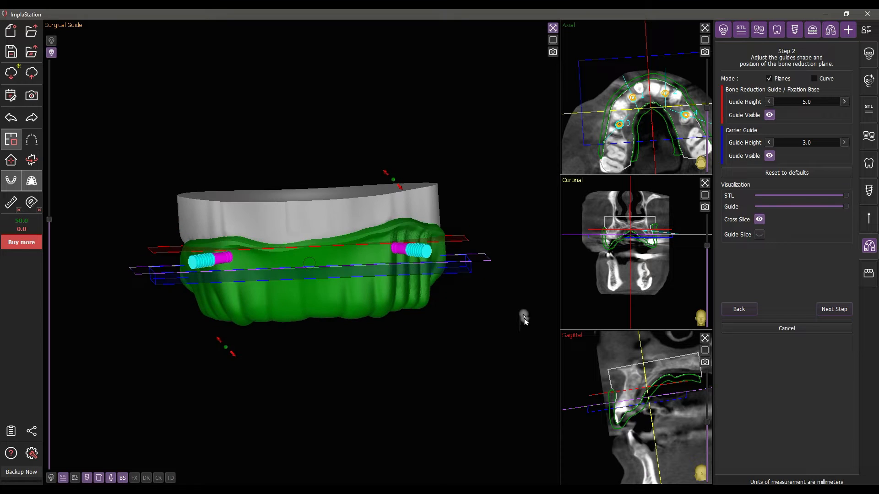
pyautogui.click(834, 310)
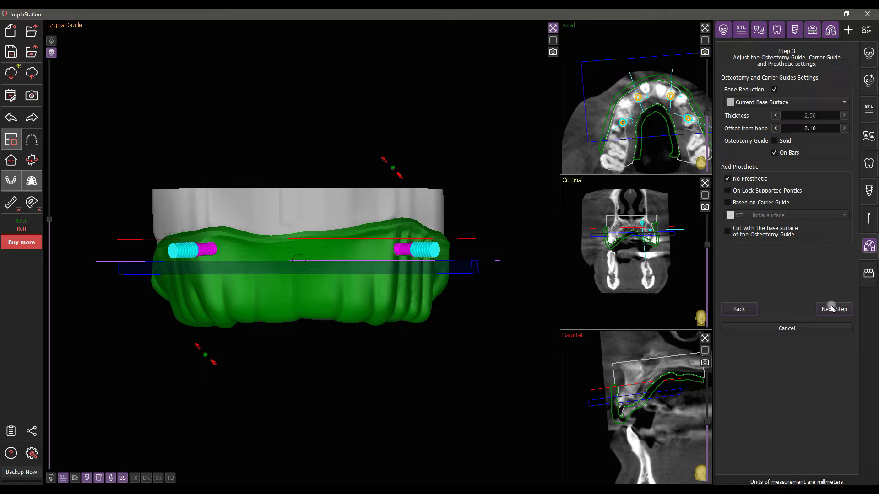
# Turn off bone reduction, choose STL 2 Toothless surface as the osteotomy guide's surface, and make the osteotomy guide Solid.
pyautogui.click(773, 102)
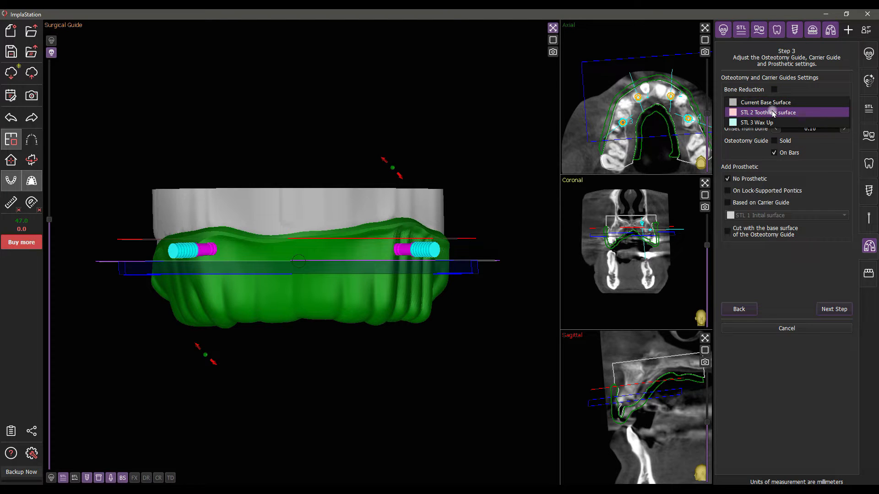
pyautogui.click(773, 113)
pyautogui.click(774, 140)
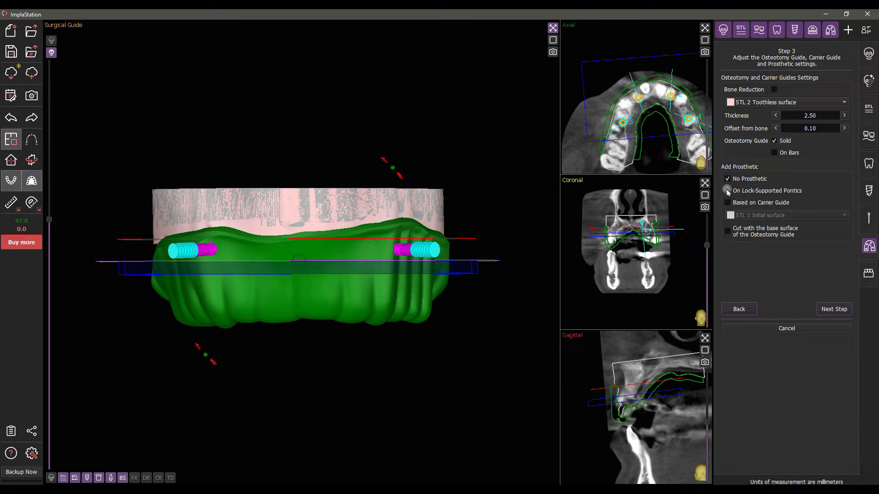
# Add a prosthetic on lock-supported pontics based on STL 3 Wax Up.
pyautogui.click(727, 191)
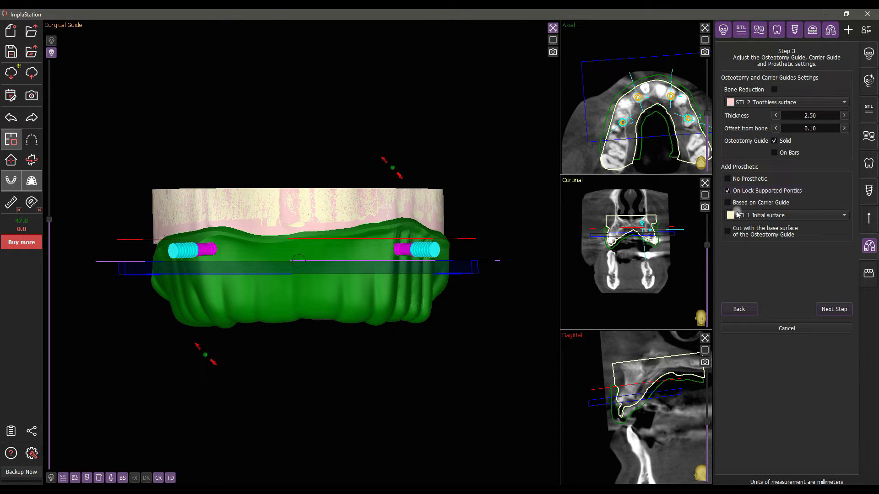
pyautogui.click(737, 216)
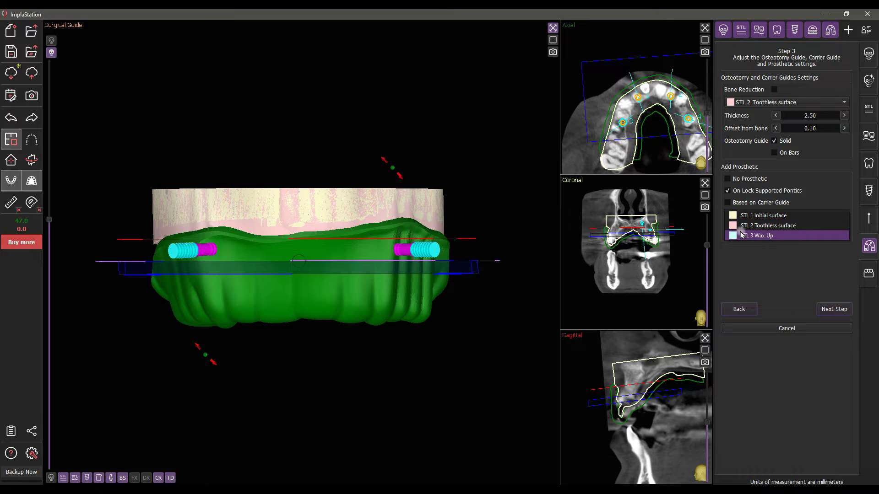
pyautogui.click(742, 235)
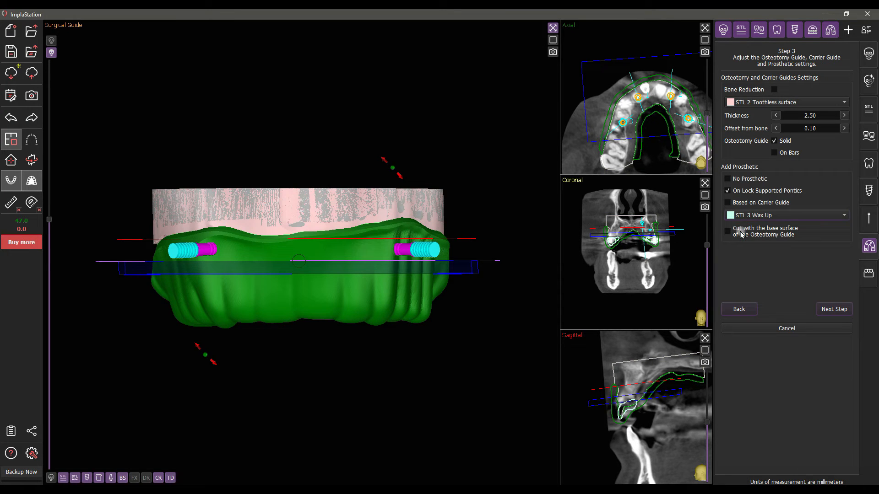
# Hide the base guide to examine the surfaces beneath it, and show it again.
pyautogui.click(121, 478)
pyautogui.click(121, 479)
pyautogui.click(121, 478)
pyautogui.moveTo(273, 386)
pyautogui.mouseDown()
pyautogui.moveTo(327, 390)
pyautogui.moveTo(201, 389)
pyautogui.moveTo(268, 390)
pyautogui.mouseUp()
pyautogui.click(122, 478)
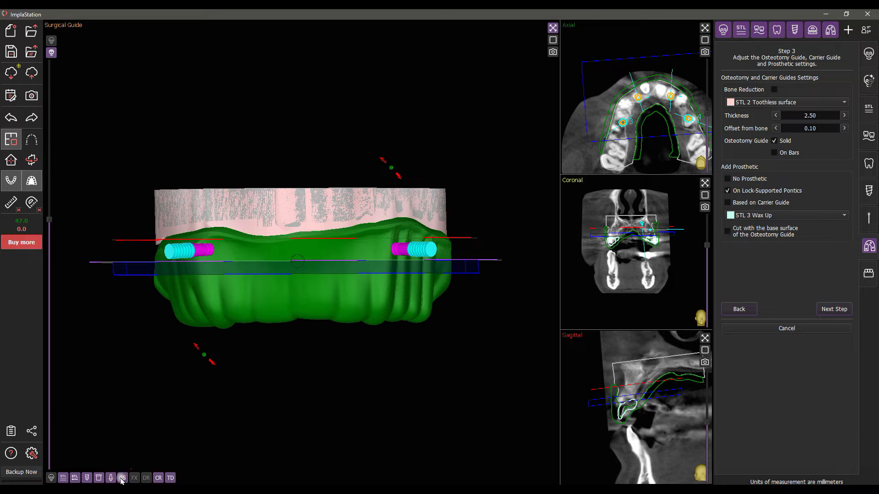
# Continue to the osteotomy guide settings and hide the FX guide part to expose the implant sleeve supports.
pyautogui.click(837, 309)
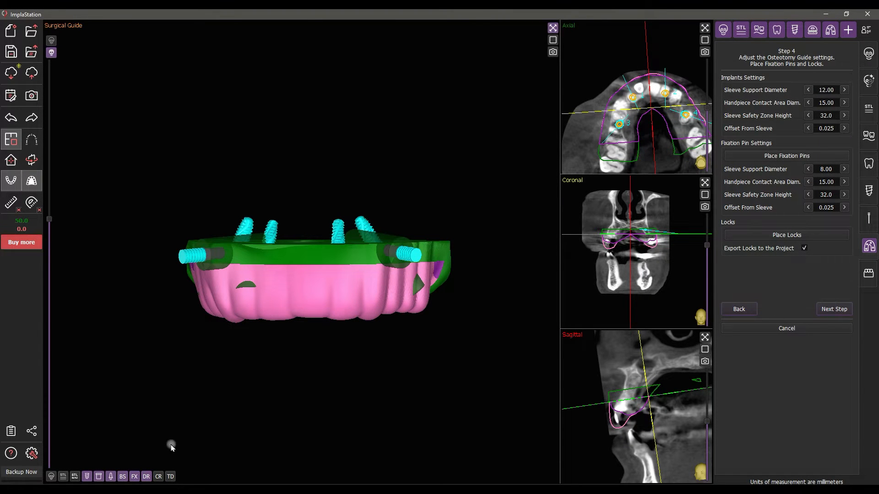
pyautogui.click(135, 478)
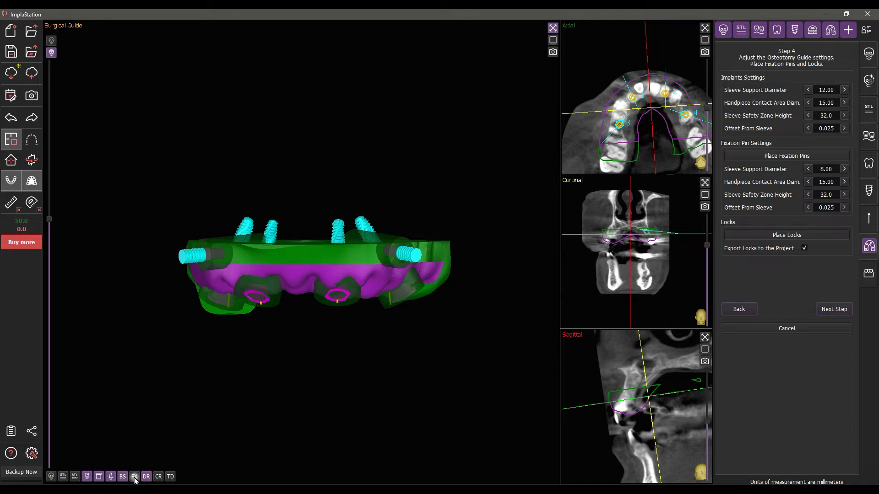
pyautogui.scroll(3, 383, 362)
pyautogui.moveTo(384, 406); pyautogui.dragTo(412, 391)
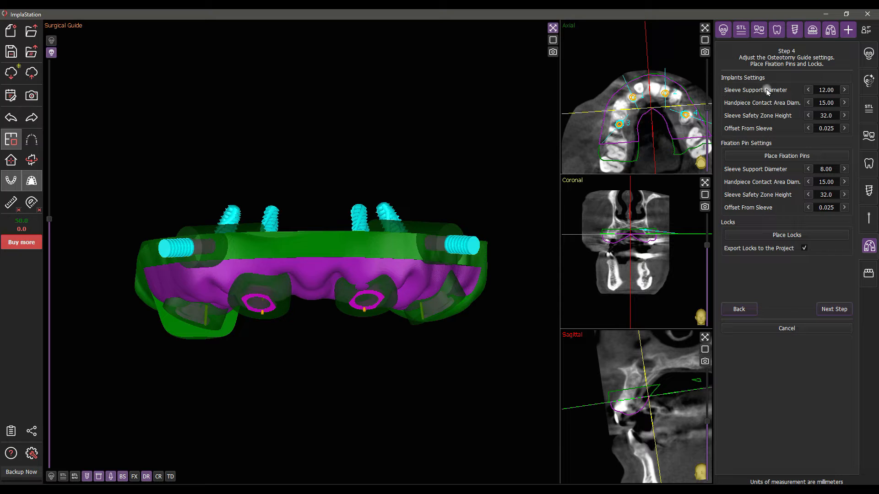
# Set implant sleeve support and handpiece contact diameters to 11.50, and the fixation pins' support diameter to 6.00 and contact diameter to 6.50.
pyautogui.click(808, 90)
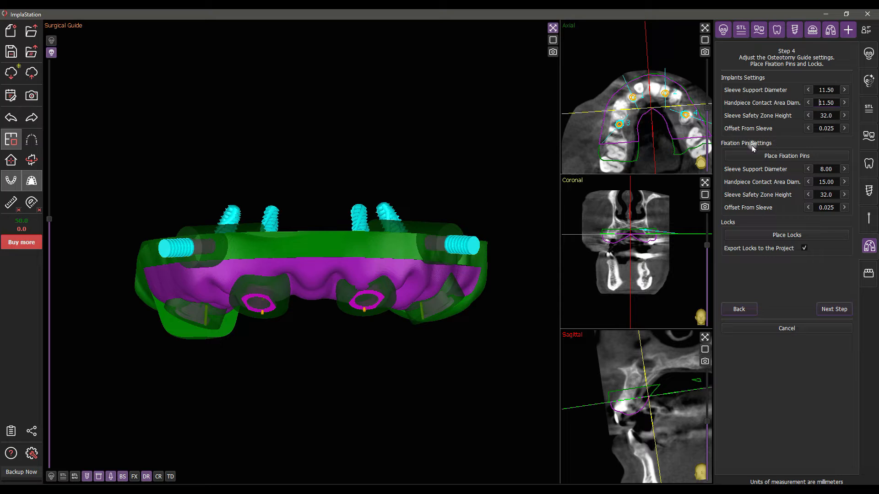
pyautogui.click(807, 168)
pyautogui.click(808, 169)
pyautogui.click(808, 169)
pyautogui.click(808, 169)
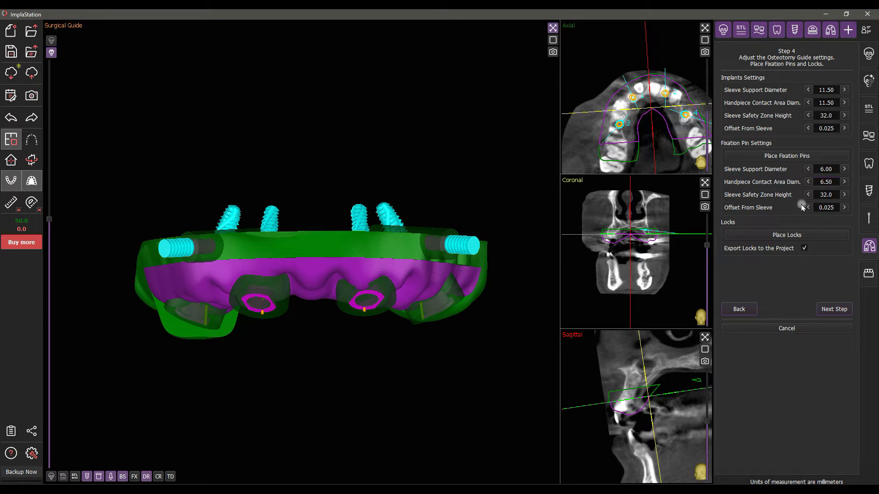
# Place a JD Dental Implants guided pin JDPIN at the front midline of the guide.
pyautogui.click(786, 157)
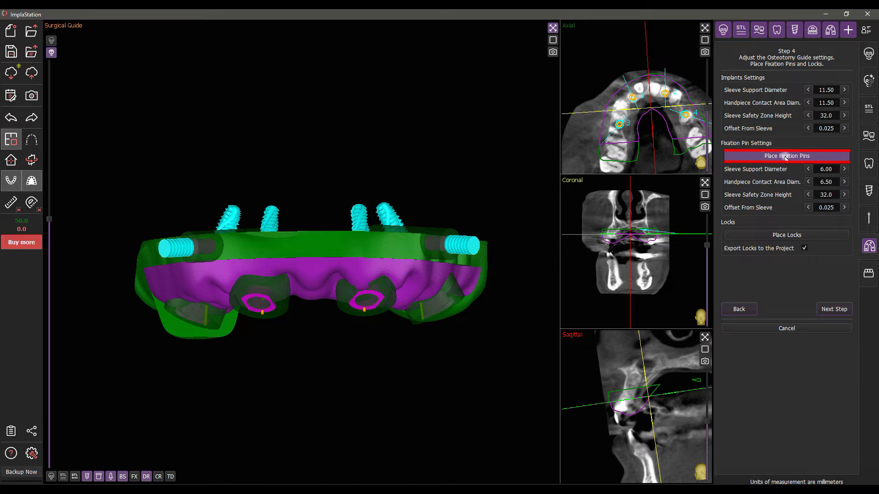
pyautogui.click(785, 156)
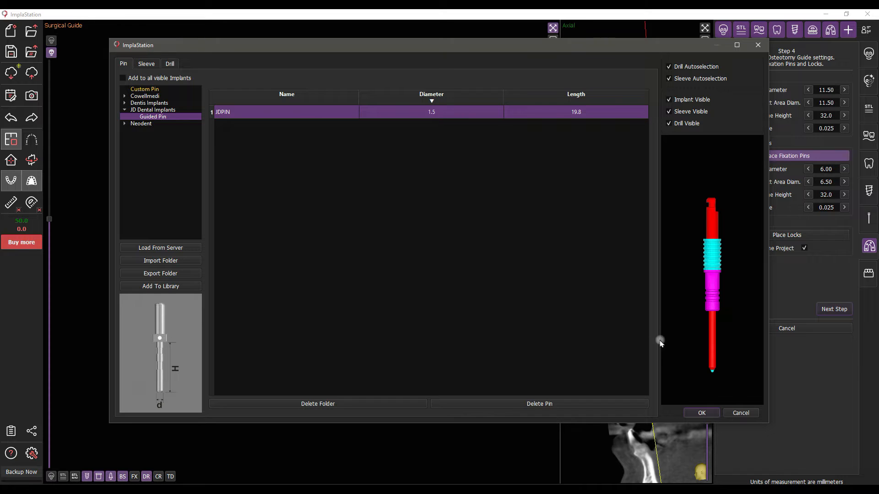
pyautogui.click(701, 414)
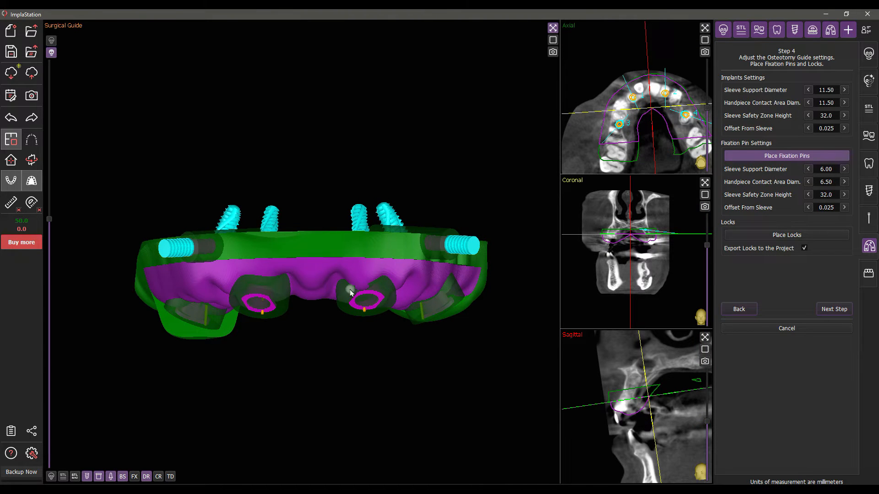
pyautogui.click(311, 246)
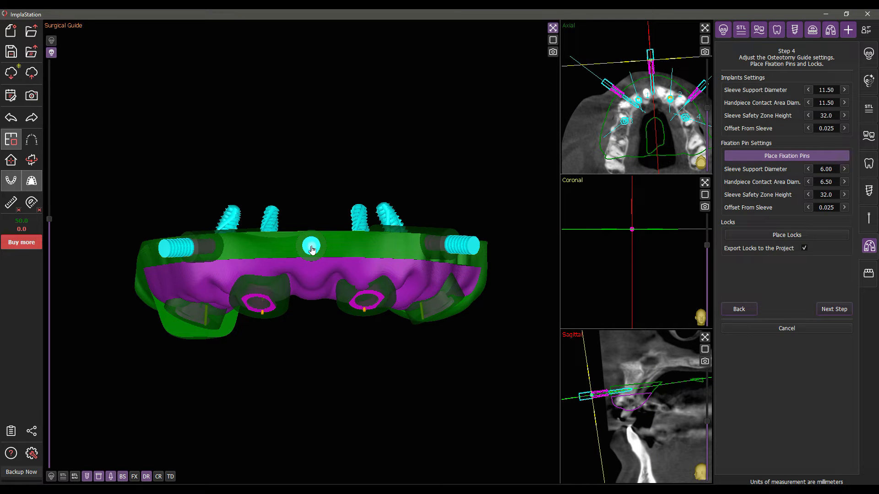
# Move the midline fixation pin deeper in the axial view, correct its height and tilt in the sagittal view, and finish pin placement.
pyautogui.click(704, 28)
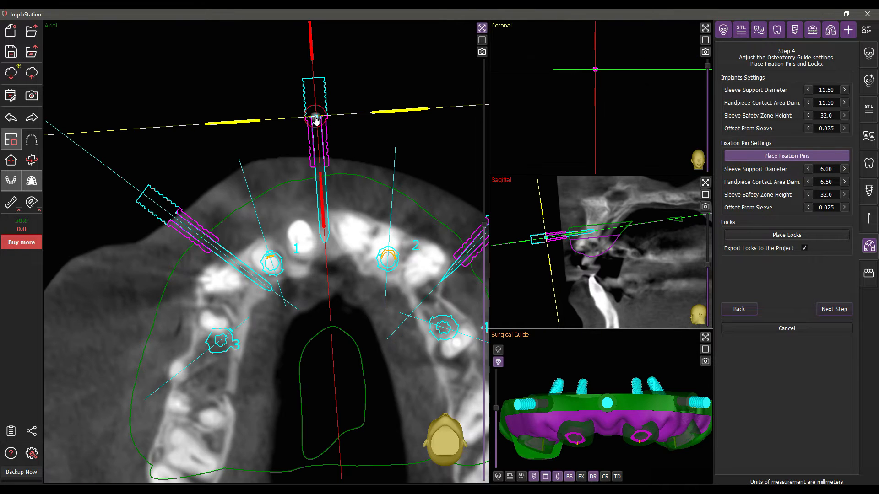
pyautogui.moveTo(318, 116); pyautogui.dragTo(319, 133)
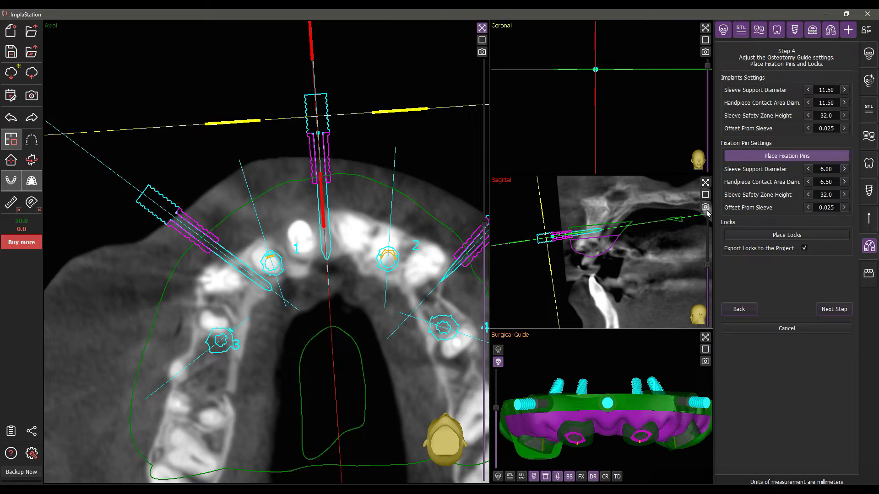
pyautogui.click(704, 183)
pyautogui.moveTo(120, 207); pyautogui.dragTo(122, 198)
pyautogui.moveTo(308, 178); pyautogui.dragTo(289, 170)
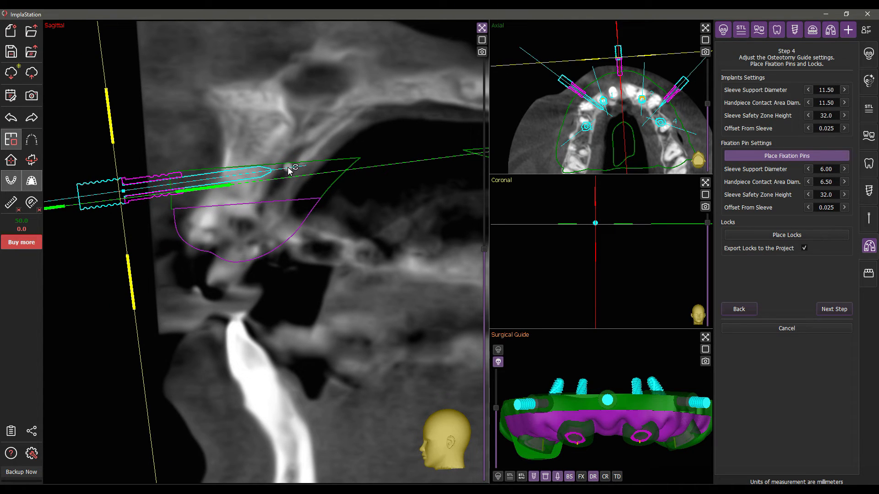
pyautogui.click(704, 28)
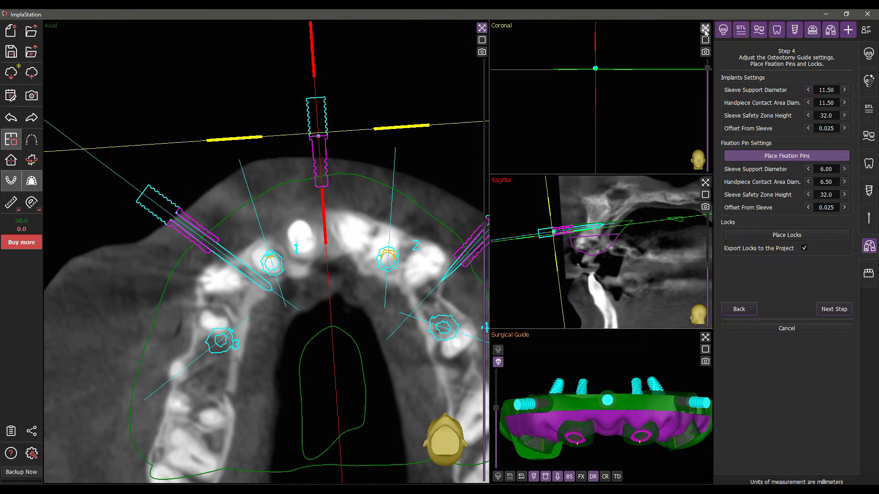
pyautogui.click(319, 138)
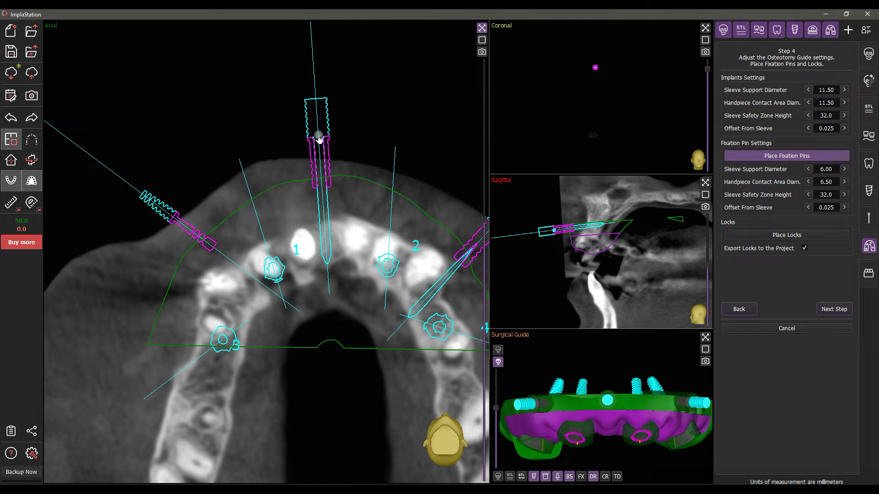
pyautogui.click(705, 338)
pyautogui.moveTo(370, 361); pyautogui.dragTo(357, 342)
pyautogui.click(786, 156)
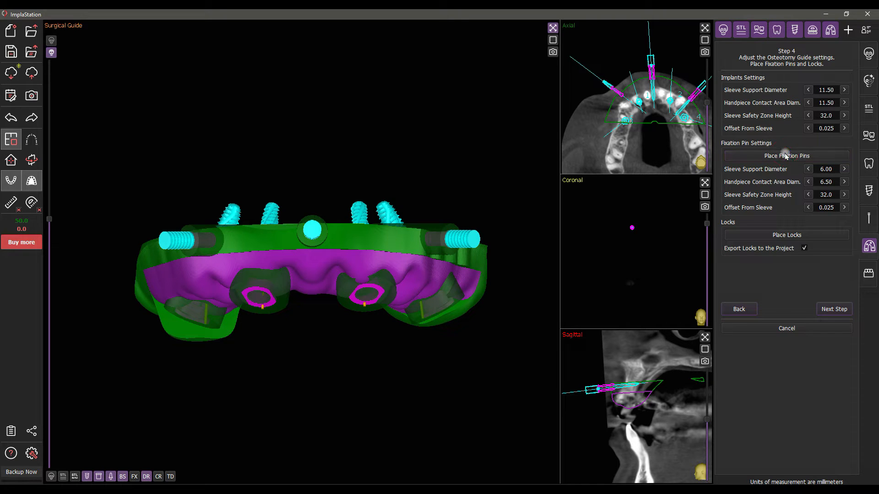
# Place four O Lock OC 6305 locks along the outer side of the guide, between and behind the fixation pins.
pyautogui.click(785, 235)
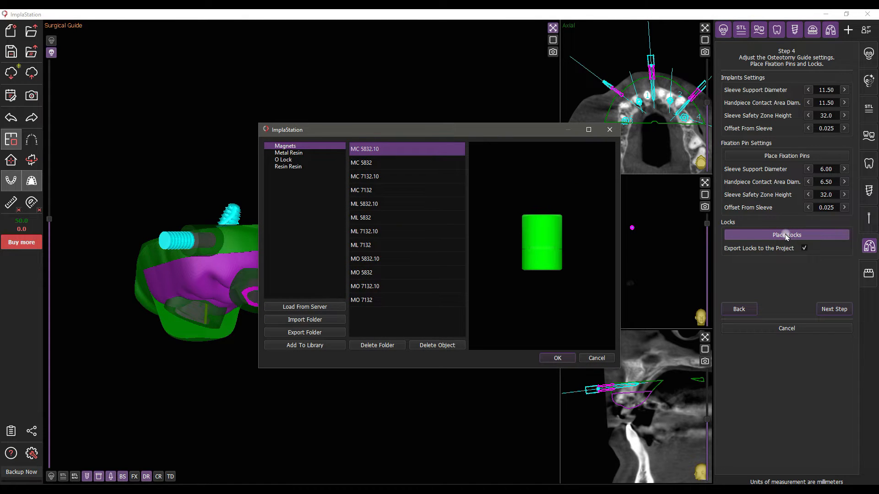
pyautogui.click(284, 159)
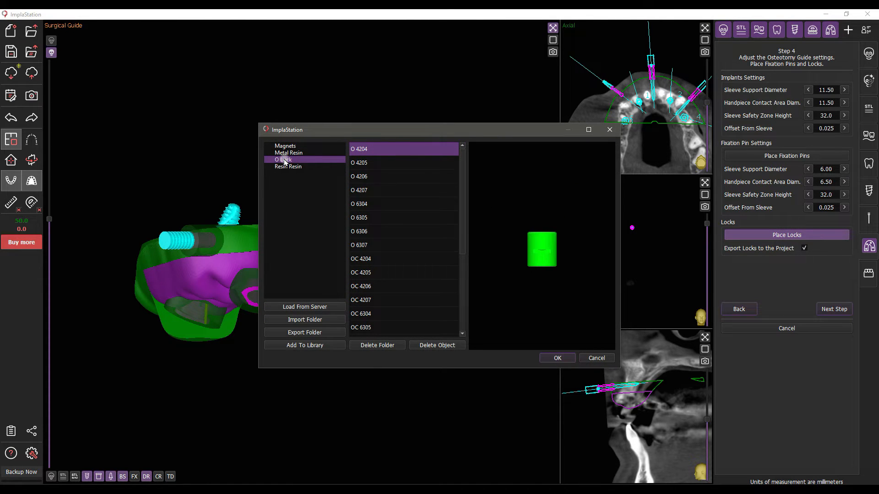
pyautogui.moveTo(461, 157); pyautogui.dragTo(463, 195)
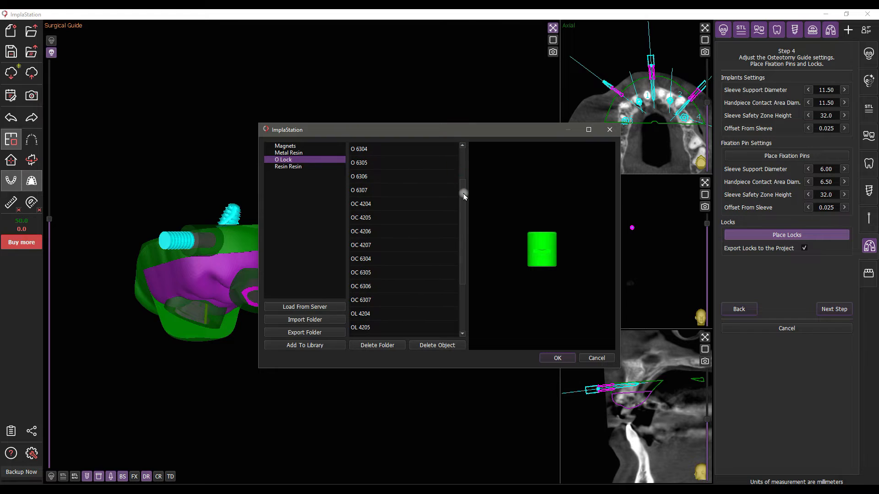
pyautogui.click(362, 272)
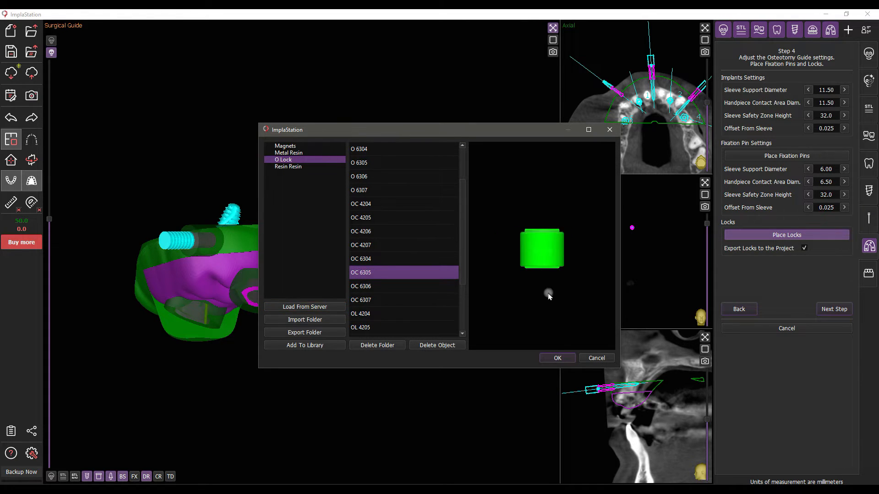
pyautogui.click(557, 357)
pyautogui.click(374, 247)
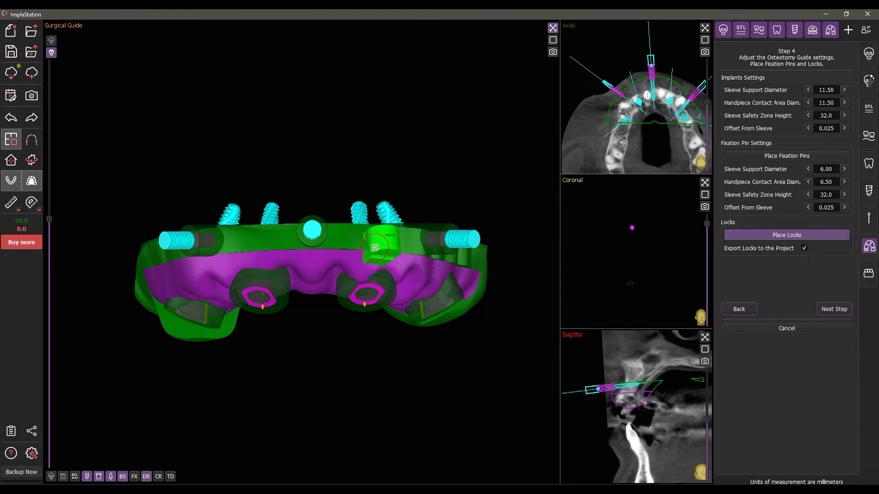
pyautogui.moveTo(278, 364); pyautogui.dragTo(420, 353)
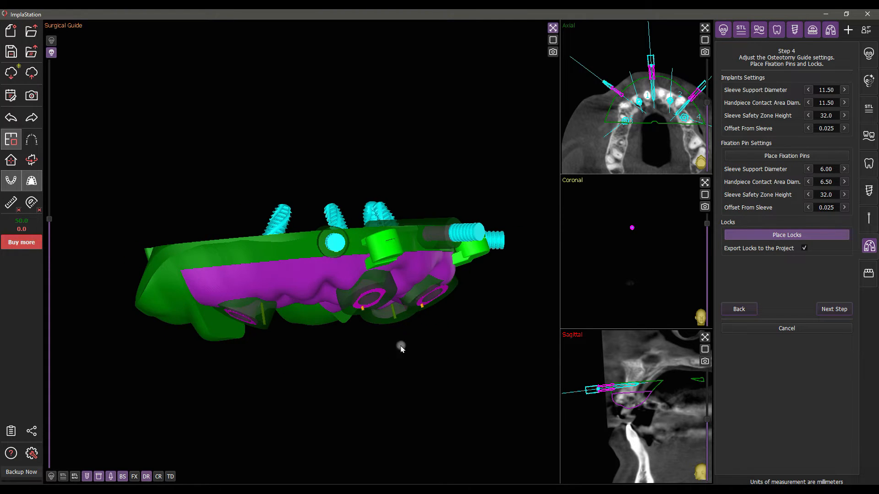
pyautogui.click(253, 260)
pyautogui.moveTo(493, 355); pyautogui.dragTo(225, 355)
pyautogui.click(419, 259)
pyautogui.moveTo(312, 368); pyautogui.dragTo(434, 109)
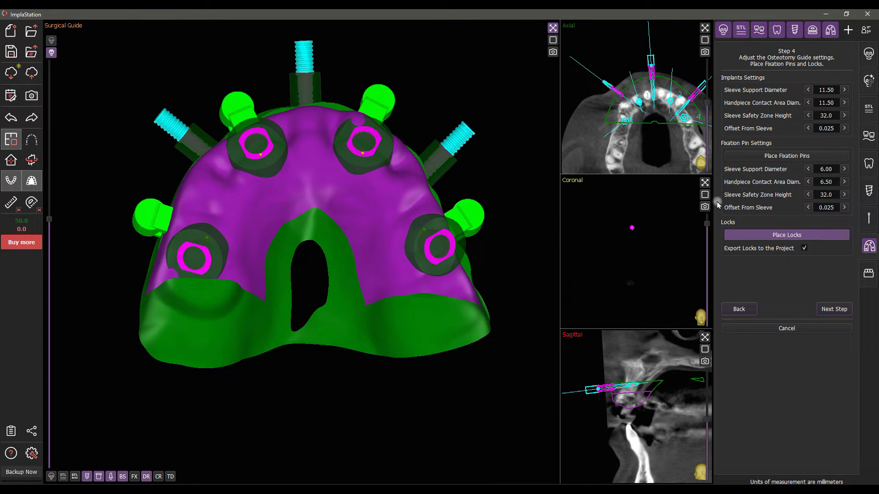
pyautogui.click(774, 236)
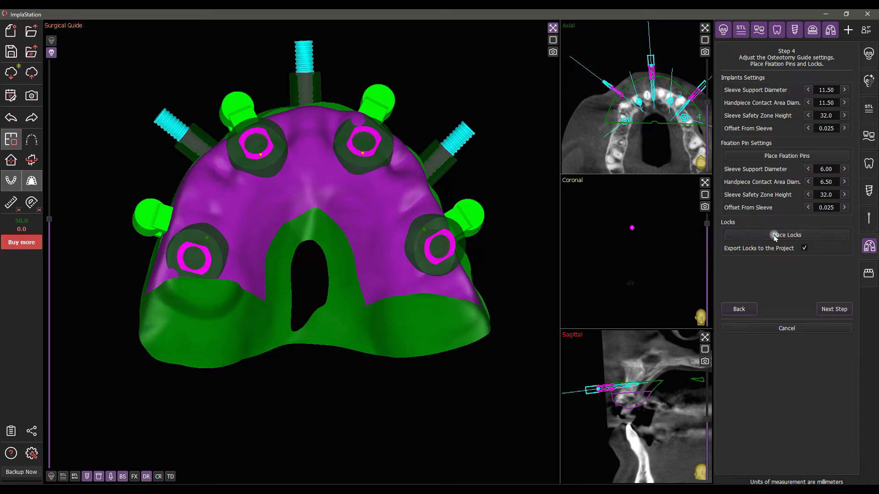
# Place two O Lock OC 4205 locks on the palatal side of the guide, one on each side of the opening.
pyautogui.click(774, 236)
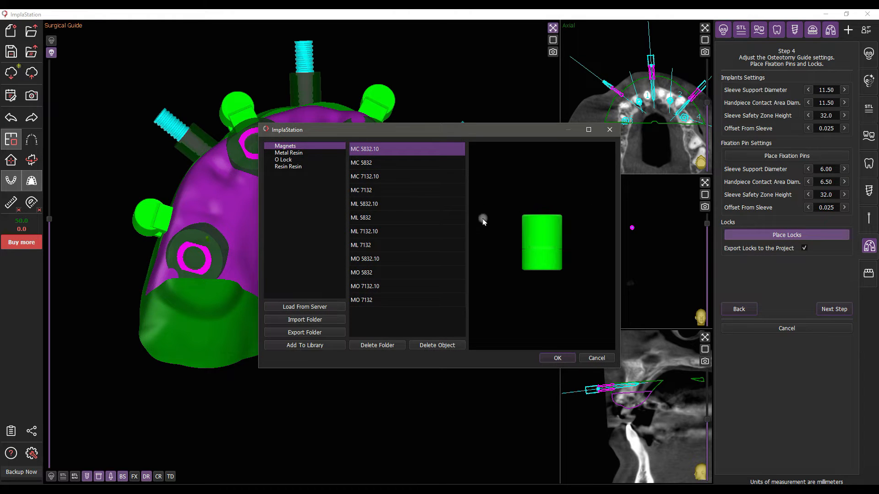
pyautogui.click(283, 160)
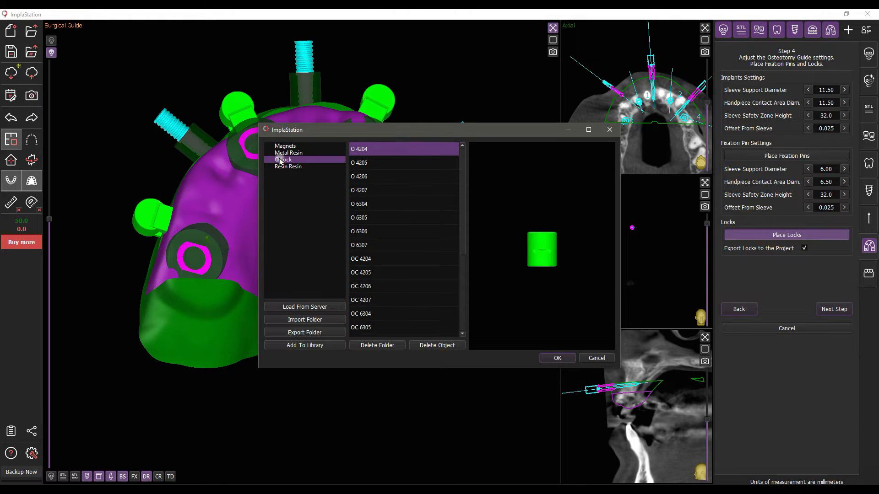
pyautogui.click(368, 273)
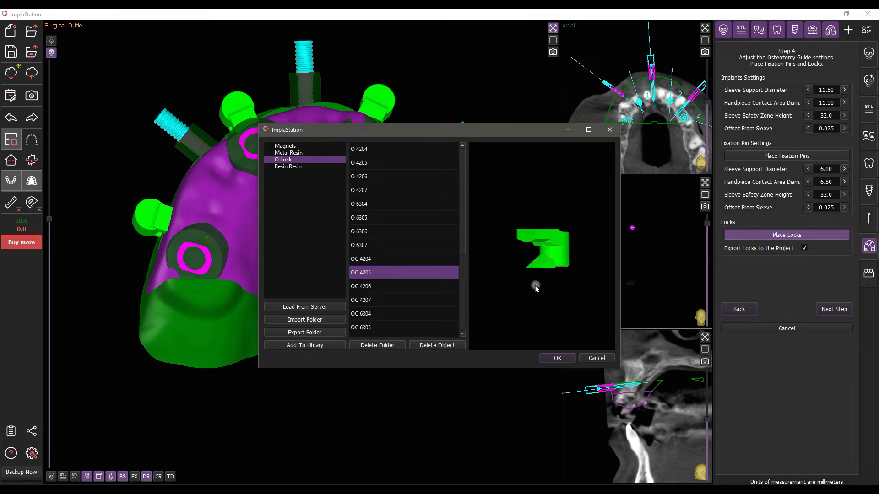
pyautogui.click(554, 365)
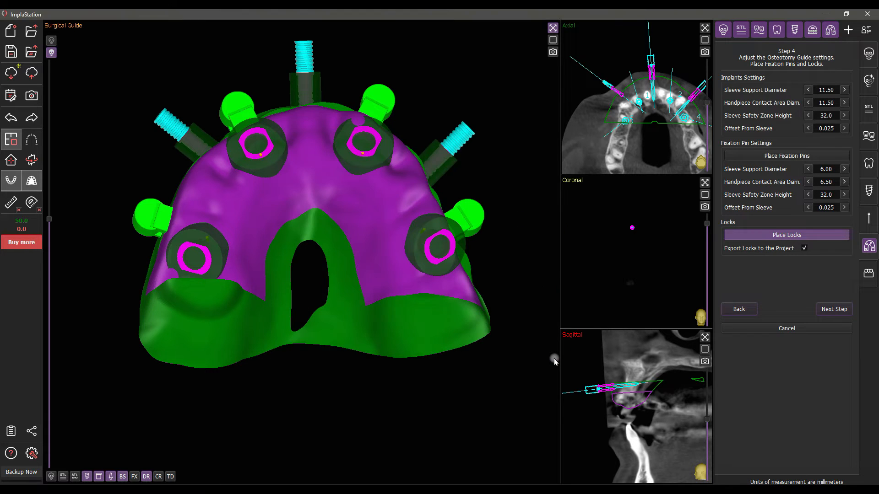
pyautogui.click(279, 240)
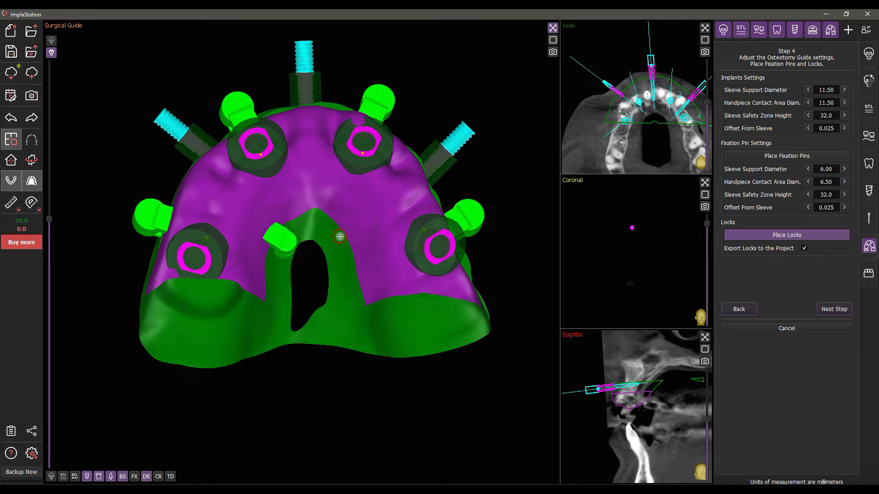
pyautogui.click(339, 237)
# Fine-tune the positions of a palatal lock and a posterior outer lock, check all locks around the guide, and finish lock placement.
pyautogui.moveTo(360, 361); pyautogui.dragTo(352, 420)
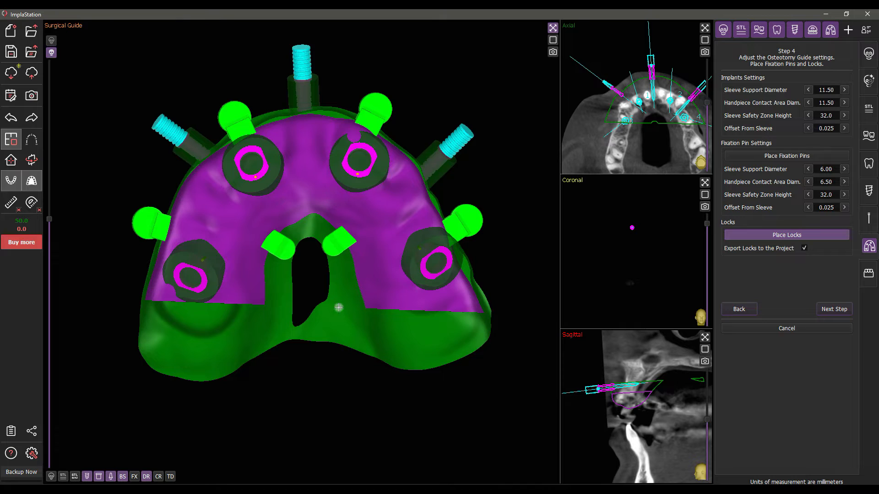
pyautogui.moveTo(335, 247); pyautogui.dragTo(334, 255)
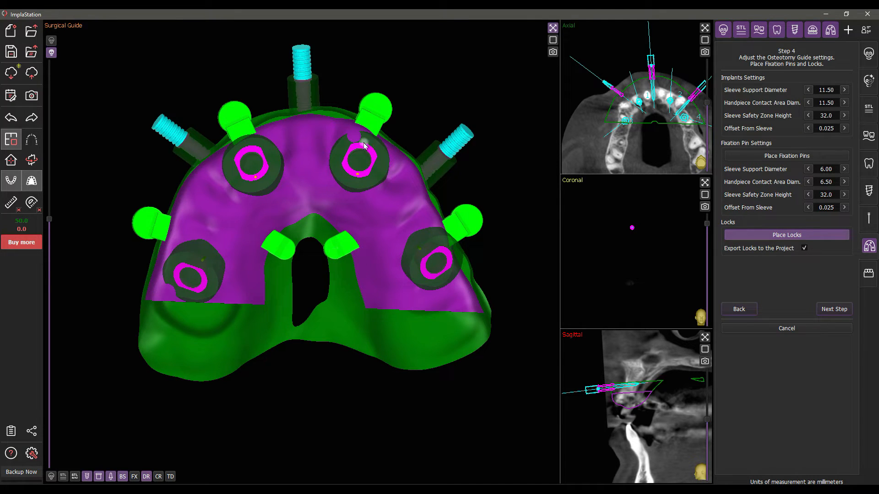
pyautogui.moveTo(458, 231); pyautogui.dragTo(453, 223)
pyautogui.moveTo(494, 110); pyautogui.dragTo(391, 383)
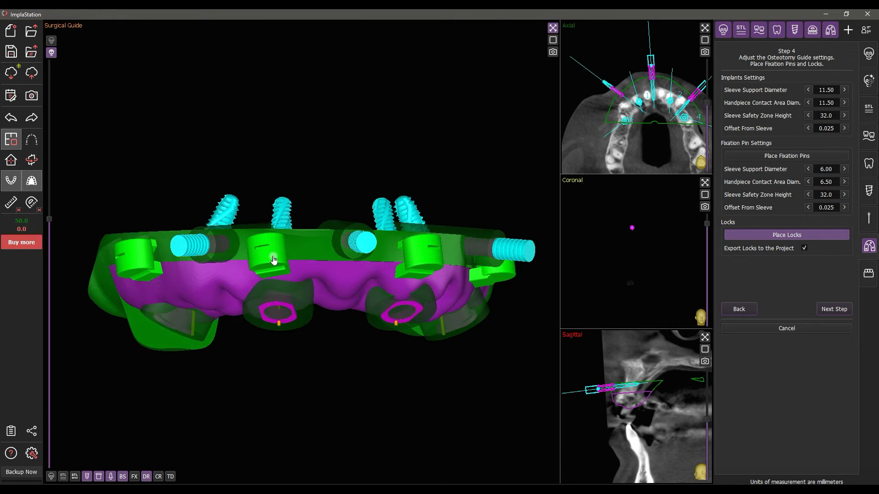
pyautogui.moveTo(343, 357); pyautogui.dragTo(343, 387)
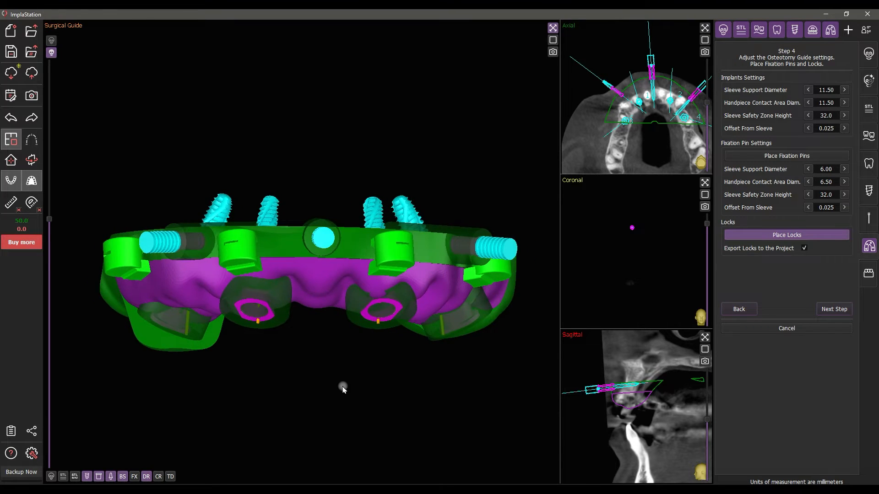
pyautogui.click(769, 236)
# Continue to the abutment axis cylinder settings and set the cylinder diameter for the prosthetic holes to 3.8.
pyautogui.click(829, 311)
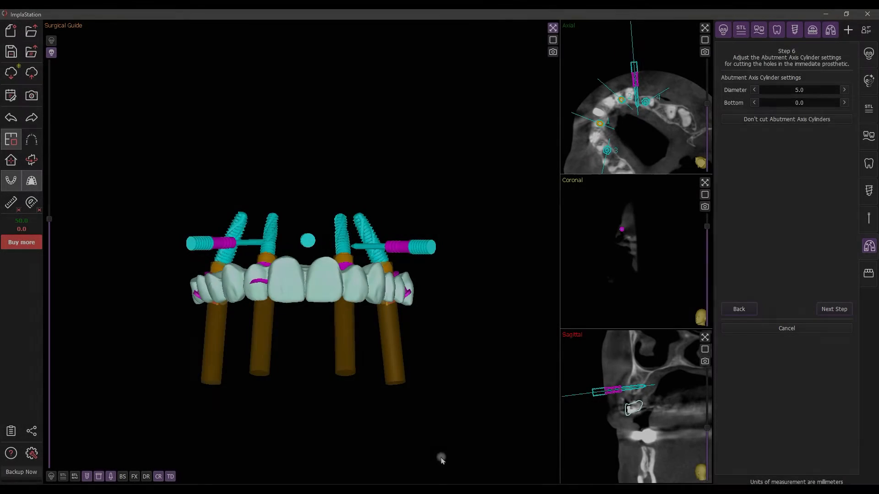
pyautogui.moveTo(441, 460); pyautogui.dragTo(437, 220)
pyautogui.scroll(5, 429, 138)
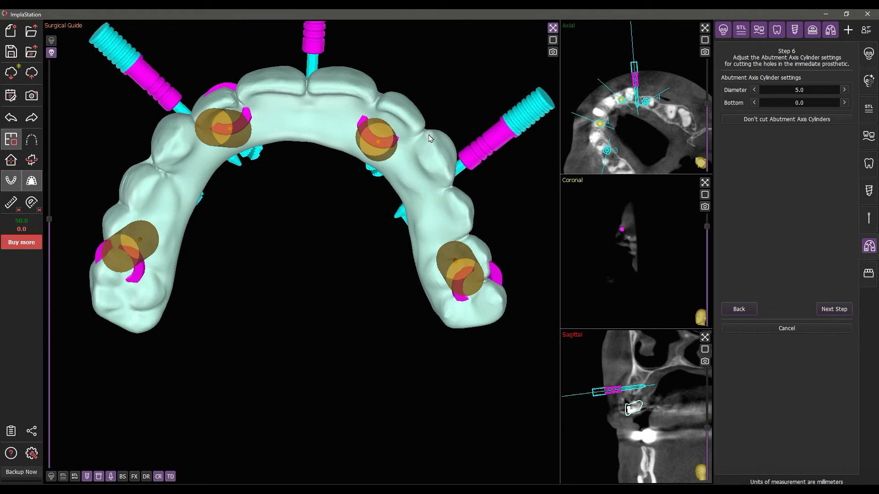
pyautogui.moveTo(281, 302); pyautogui.dragTo(283, 353, button='middle')
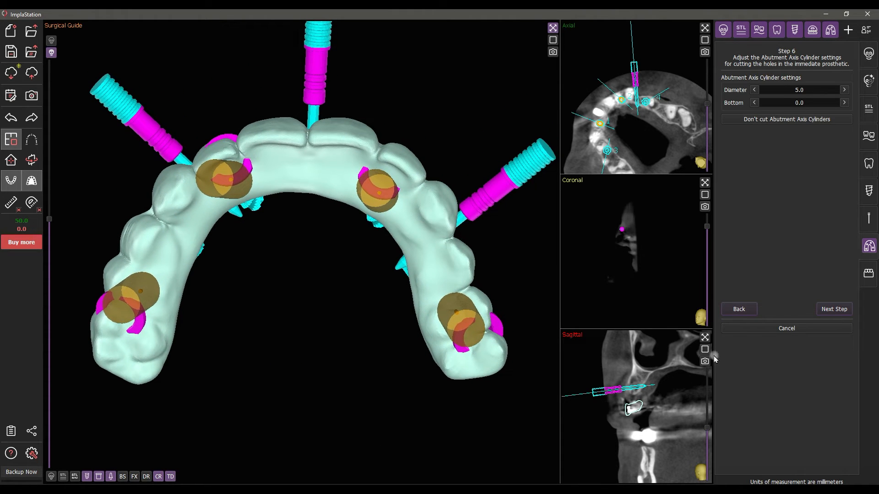
pyautogui.click(754, 89)
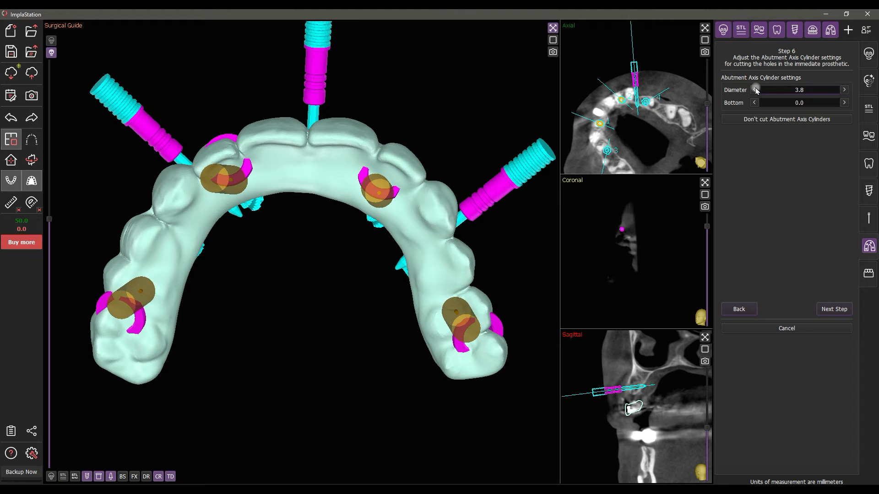
pyautogui.moveTo(514, 463)
pyautogui.mouseDown()
pyautogui.moveTo(467, 431)
pyautogui.moveTo(541, 451)
pyautogui.moveTo(506, 445)
pyautogui.moveTo(540, 465)
pyautogui.moveTo(514, 453)
pyautogui.mouseUp()
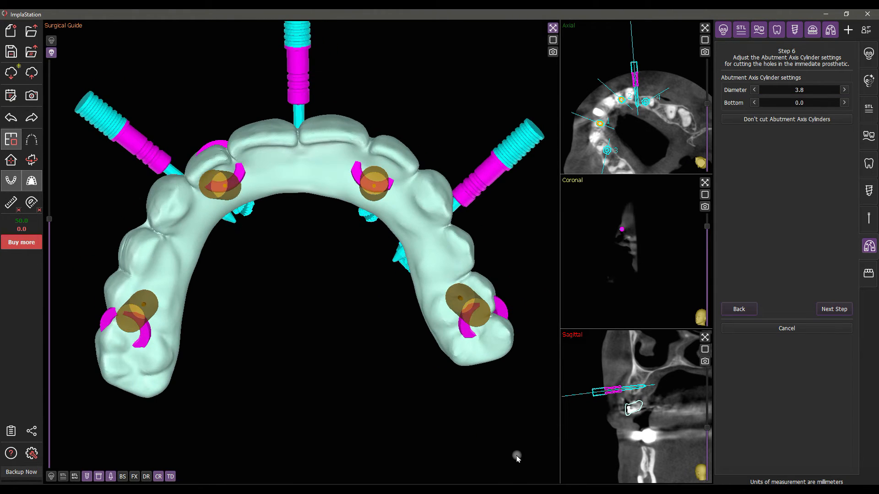
# Continue to the prosthetic supports and place a curved 2.0 mm support beam from a premolar to the adjacent outer lock.
pyautogui.click(830, 311)
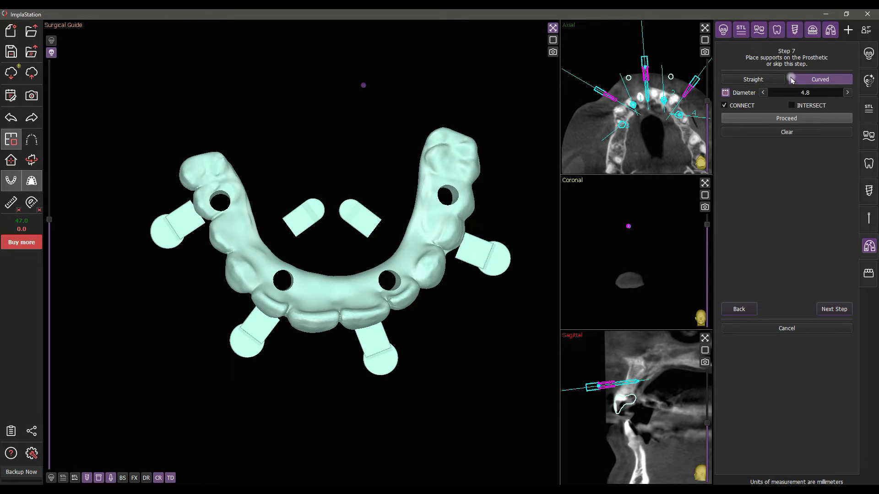
pyautogui.click(764, 93)
pyautogui.moveTo(418, 369); pyautogui.dragTo(365, 369)
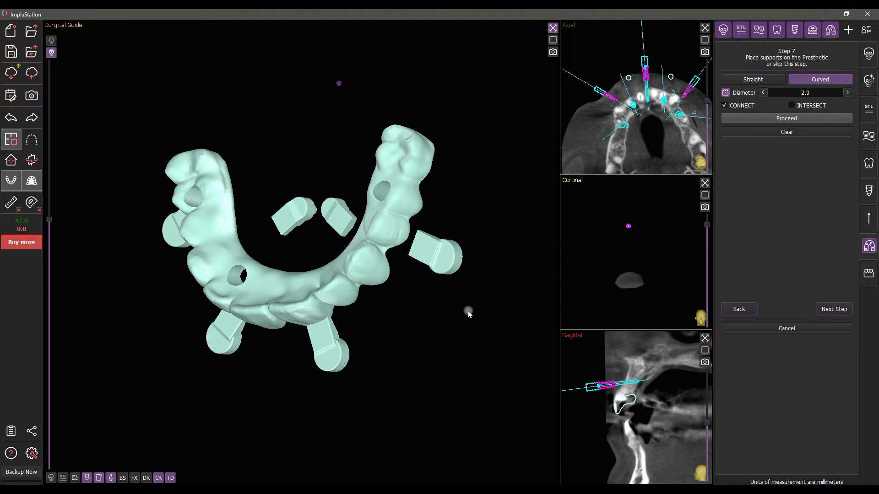
pyautogui.scroll(7, 461, 236)
pyautogui.moveTo(468, 291); pyautogui.dragTo(384, 310, button='middle')
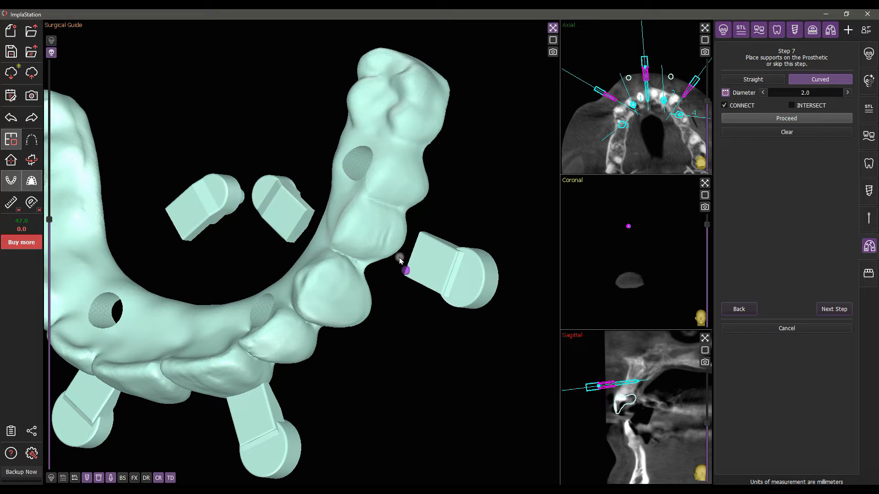
pyautogui.click(373, 236)
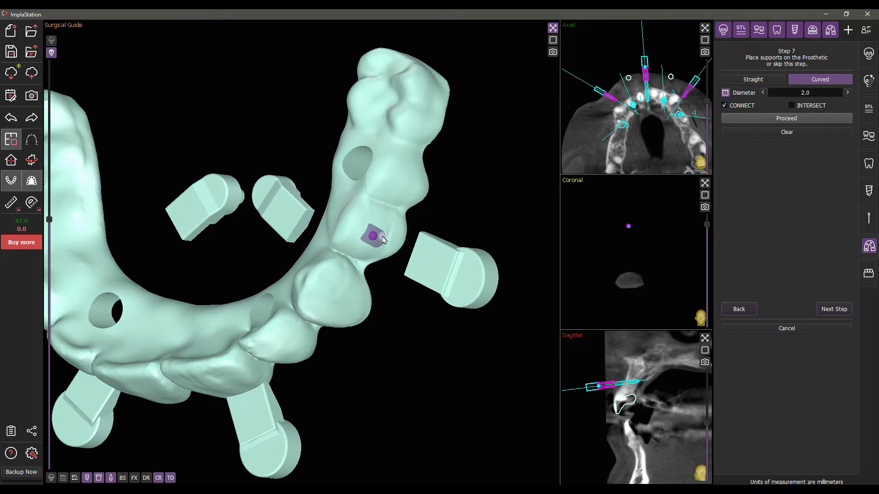
pyautogui.click(438, 270)
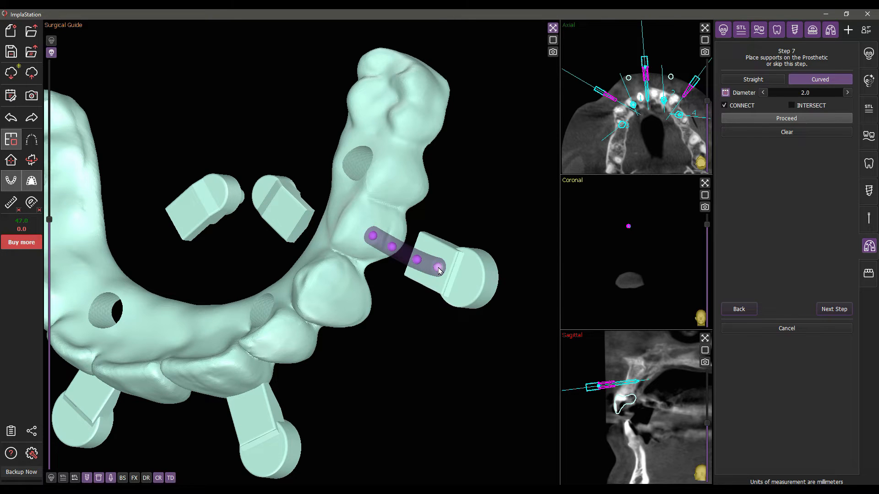
# Try a 3.2 mm diameter on the support beam, return it to 2.0 mm, and decline removing the beam.
pyautogui.moveTo(451, 366); pyautogui.dragTo(326, 341)
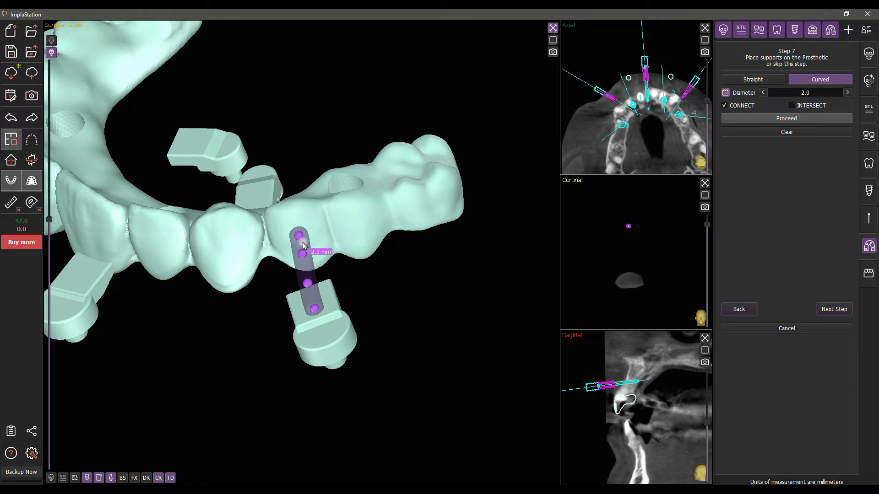
pyautogui.scroll(11, 304, 268)
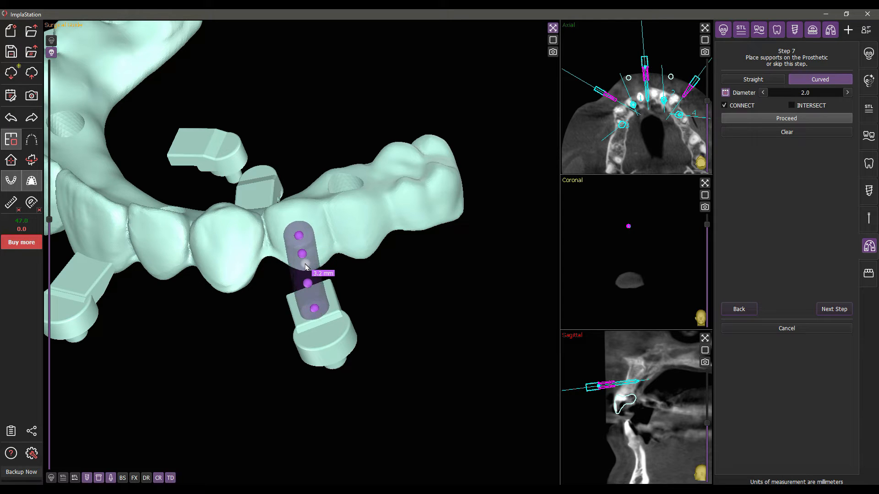
pyautogui.scroll(-12, 305, 267)
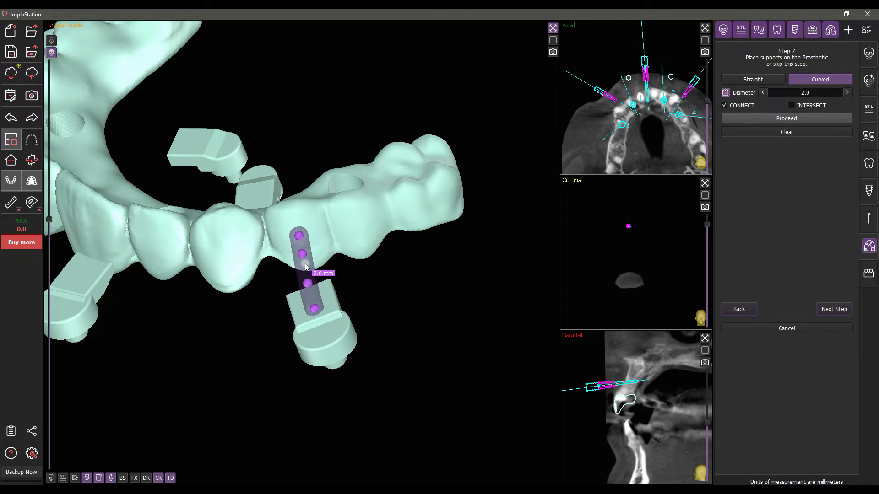
pyautogui.click(305, 267)
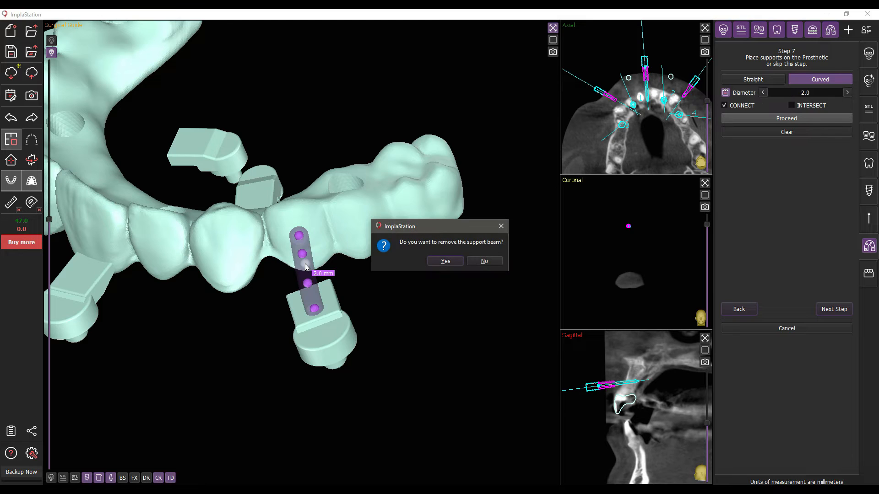
pyautogui.click(486, 261)
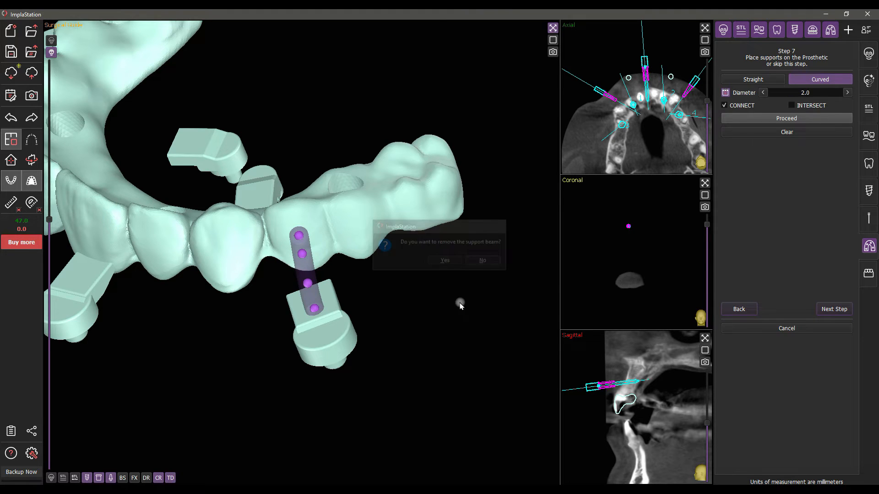
# Place curved 2.0 mm support beams connecting the remaining three outer locks to the facial side of the prosthetic teeth.
pyautogui.moveTo(141, 375); pyautogui.dragTo(279, 453)
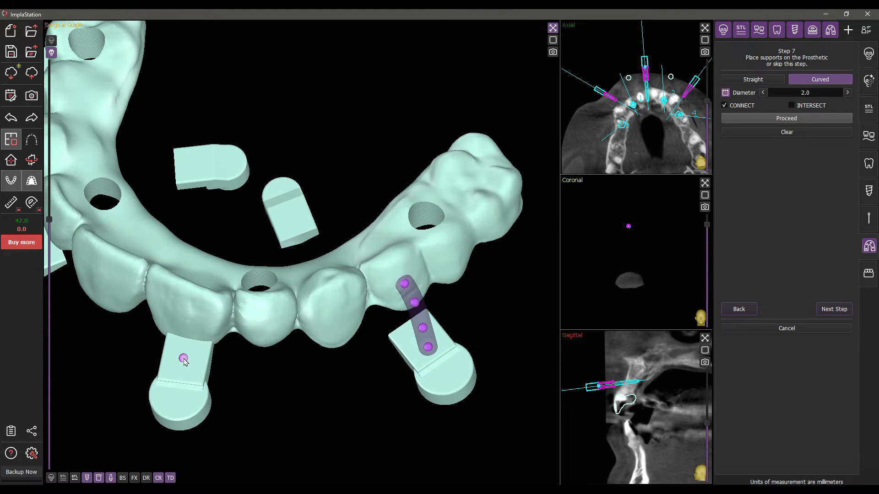
pyautogui.click(182, 376)
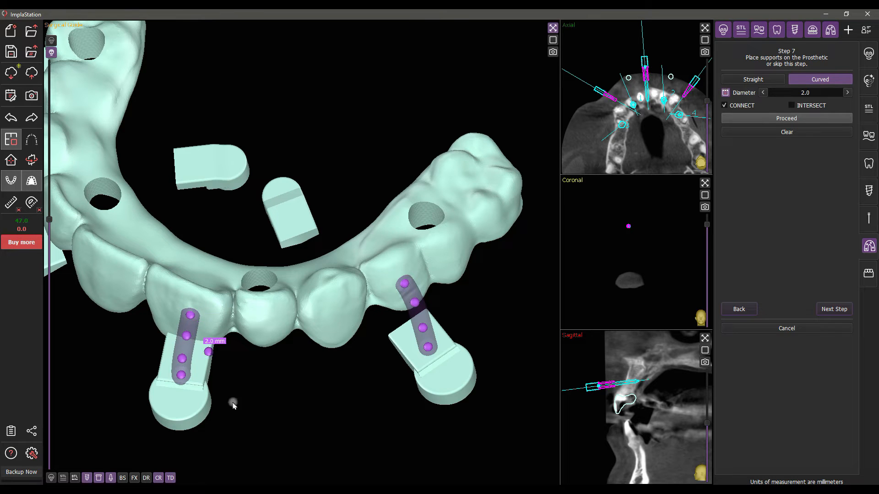
pyautogui.moveTo(276, 442); pyautogui.dragTo(411, 451)
pyautogui.click(325, 337)
pyautogui.moveTo(412, 428); pyautogui.dragTo(187, 219)
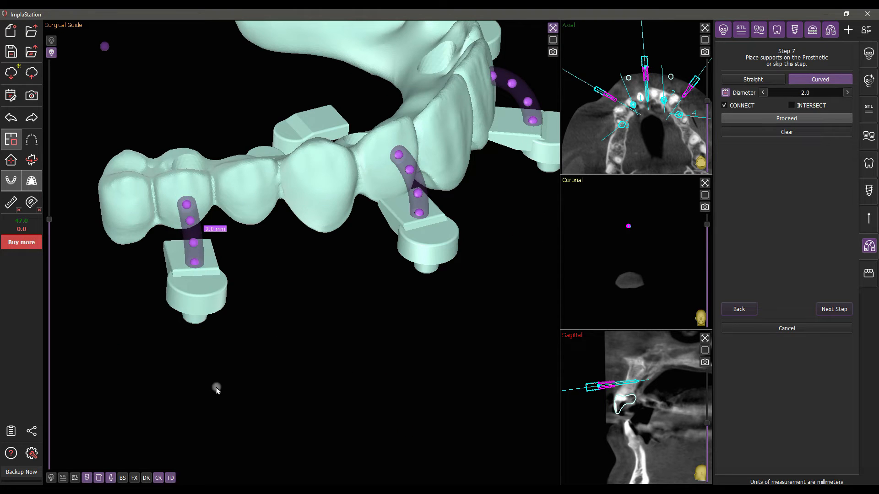
# Connect both palatal locks to the inner side of the prosthetic with curved 2.0 mm support beams.
pyautogui.moveTo(216, 386); pyautogui.dragTo(280, 416)
pyautogui.click(237, 165)
pyautogui.moveTo(96, 327); pyautogui.dragTo(414, 398)
pyautogui.click(311, 242)
pyautogui.click(355, 151)
# Check the six support beams from all sides and merge them into the prosthetic.
pyautogui.moveTo(331, 258); pyautogui.dragTo(396, 265)
pyautogui.moveTo(397, 265); pyautogui.dragTo(394, 337, button='right')
pyautogui.moveTo(394, 337); pyautogui.dragTo(282, 370)
pyautogui.moveTo(416, 341); pyautogui.dragTo(392, 187)
pyautogui.moveTo(385, 331); pyautogui.dragTo(507, 384)
pyautogui.moveTo(507, 384); pyautogui.dragTo(580, 362)
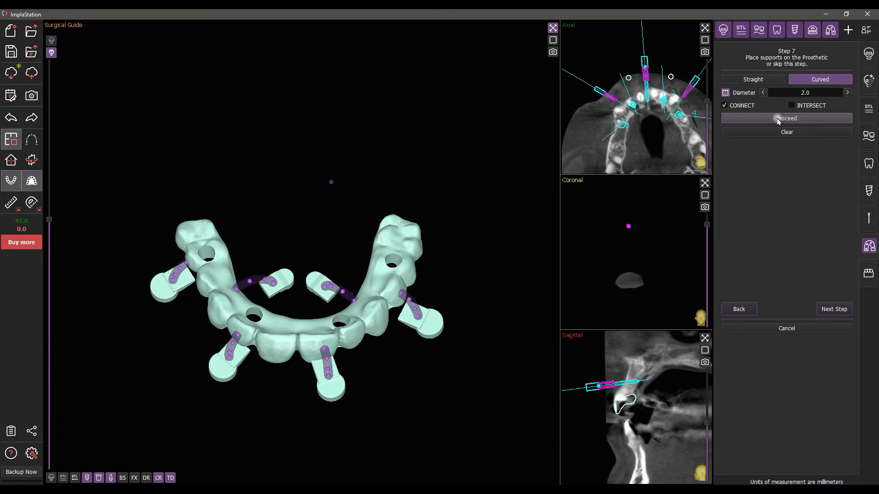
pyautogui.click(778, 119)
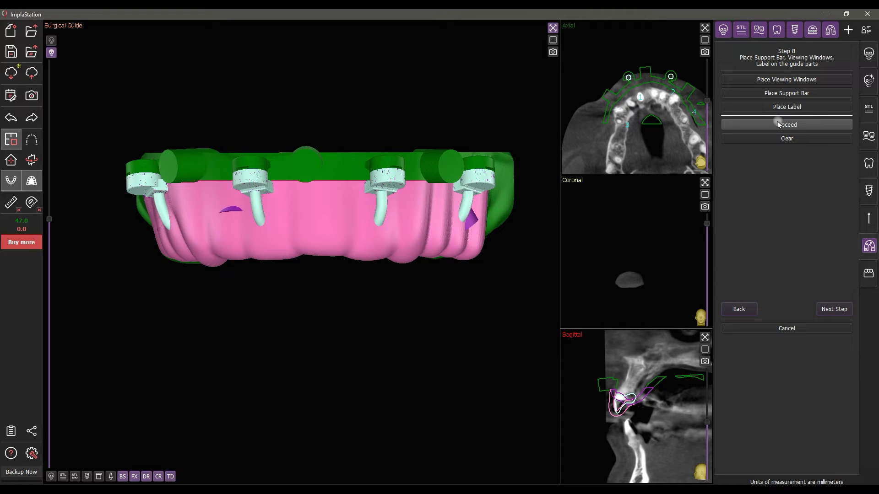
# Set round viewing windows to size 5.0 and place one on the lower front edge of the pink guide part.
pyautogui.click(774, 82)
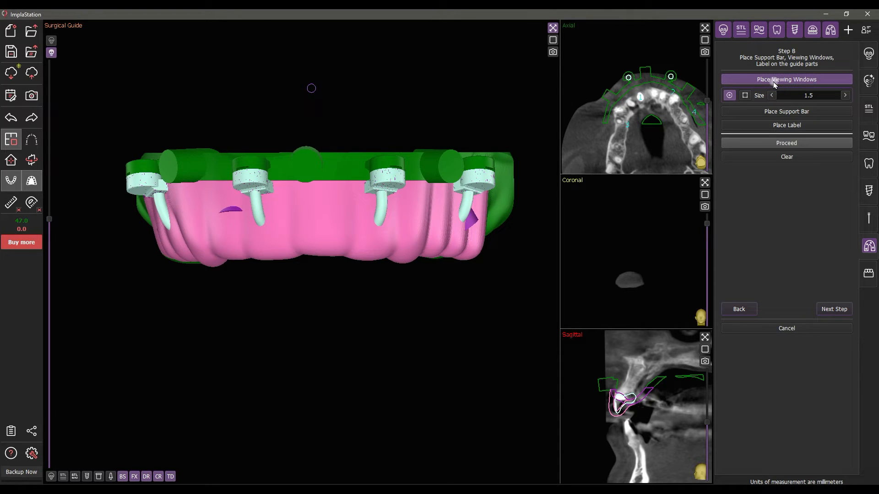
pyautogui.click(746, 96)
pyautogui.click(730, 96)
pyautogui.click(846, 96)
pyautogui.click(846, 96)
pyautogui.moveTo(510, 301); pyautogui.dragTo(300, 300)
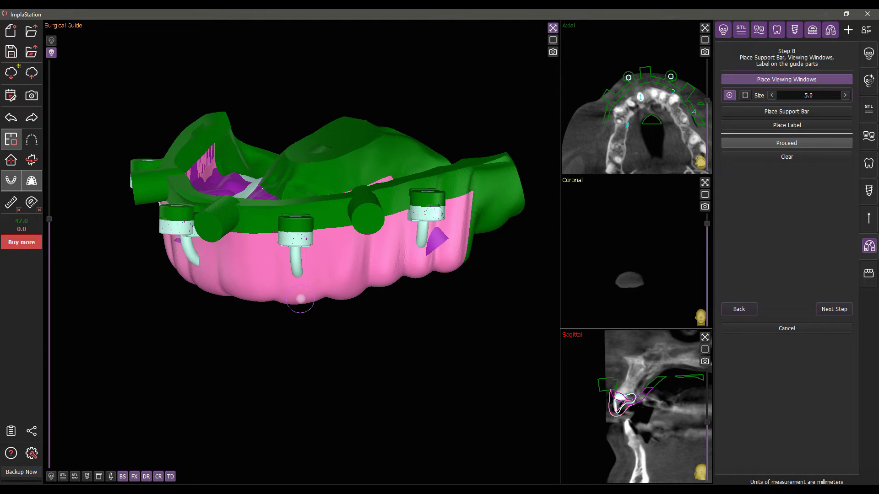
pyautogui.click(300, 300)
# Place a second round viewing window on the opposite side of the pink part's lower front edge.
pyautogui.moveTo(322, 388)
pyautogui.mouseDown()
pyautogui.moveTo(539, 363)
pyautogui.moveTo(530, 388)
pyautogui.moveTo(510, 382)
pyautogui.moveTo(502, 400)
pyautogui.mouseUp()
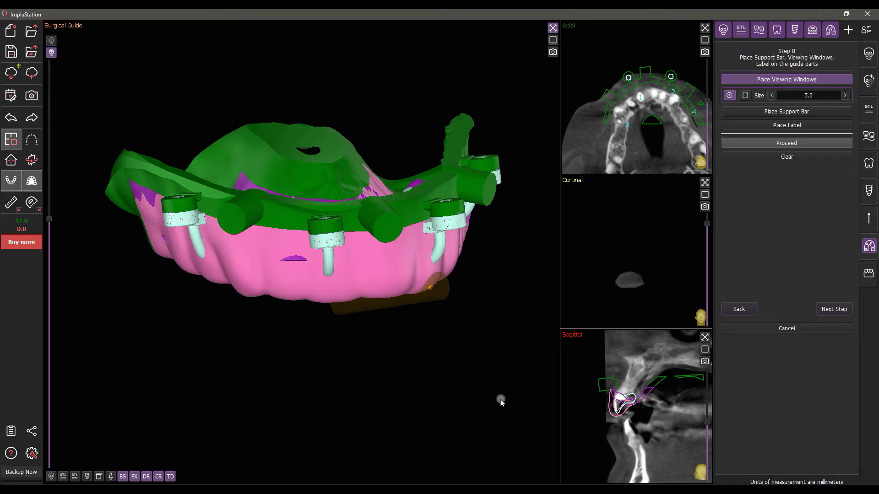
pyautogui.click(327, 298)
pyautogui.moveTo(348, 330)
pyautogui.mouseDown()
pyautogui.moveTo(389, 365)
pyautogui.moveTo(416, 367)
pyautogui.moveTo(394, 269)
pyautogui.moveTo(361, 314)
pyautogui.moveTo(373, 269)
pyautogui.mouseUp()
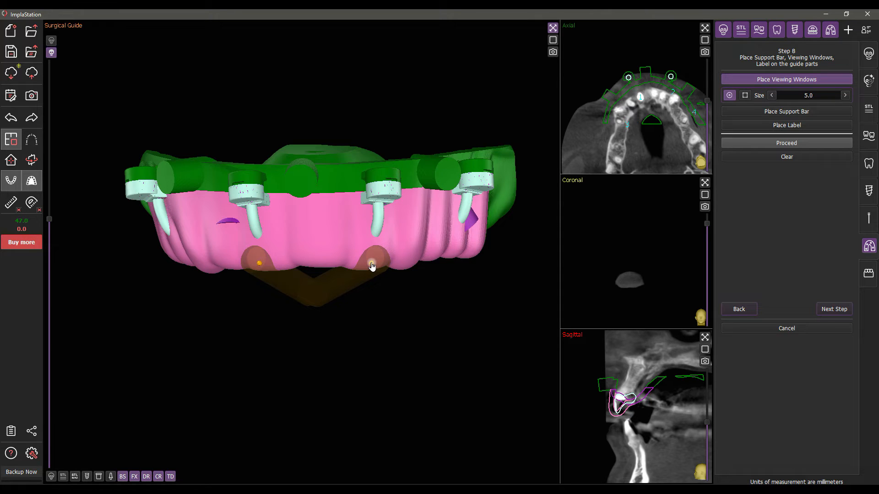
pyautogui.click(372, 265)
pyautogui.click(471, 261)
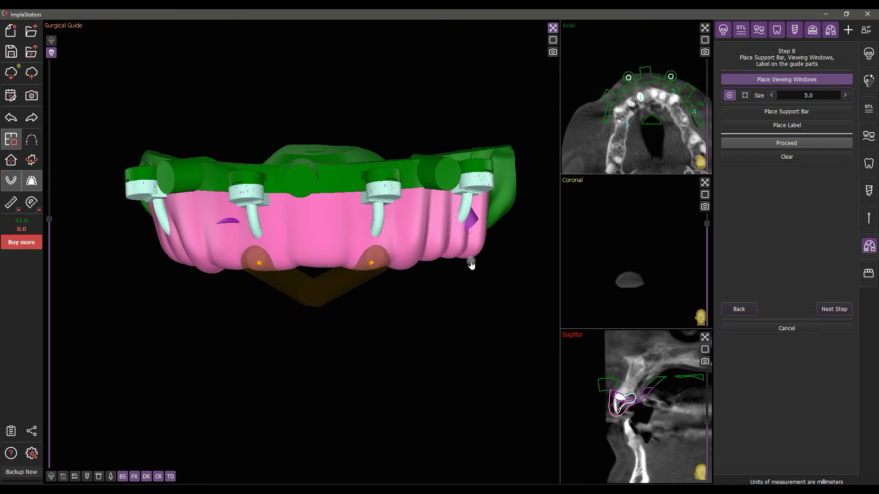
# Place a concave "ImplaStation" label with depth 0.4 on the pink part's front and apply it together with the viewing windows.
pyautogui.click(777, 82)
pyautogui.click(778, 92)
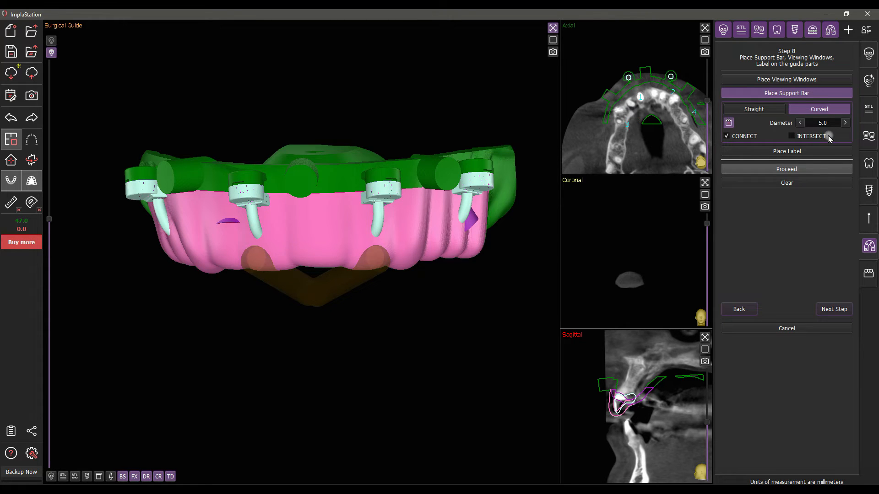
pyautogui.click(787, 151)
pyautogui.click(772, 124)
pyautogui.moveTo(772, 124); pyautogui.dragTo(728, 119)
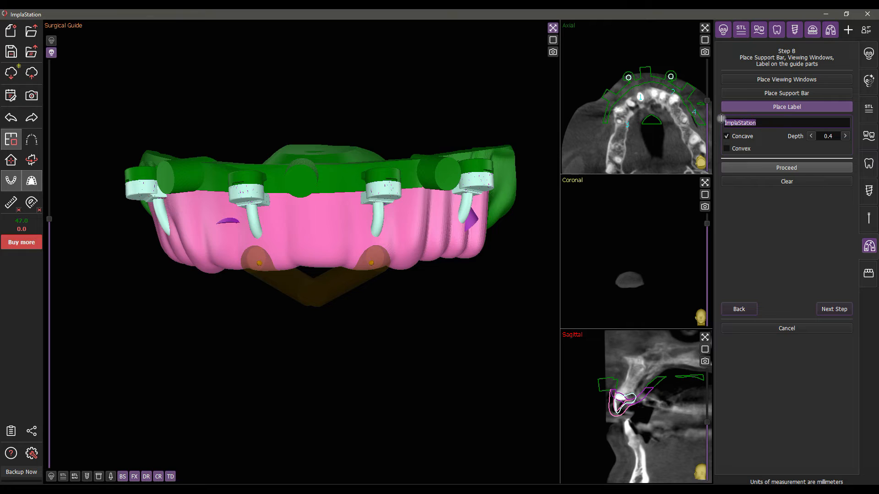
pyautogui.click(769, 118)
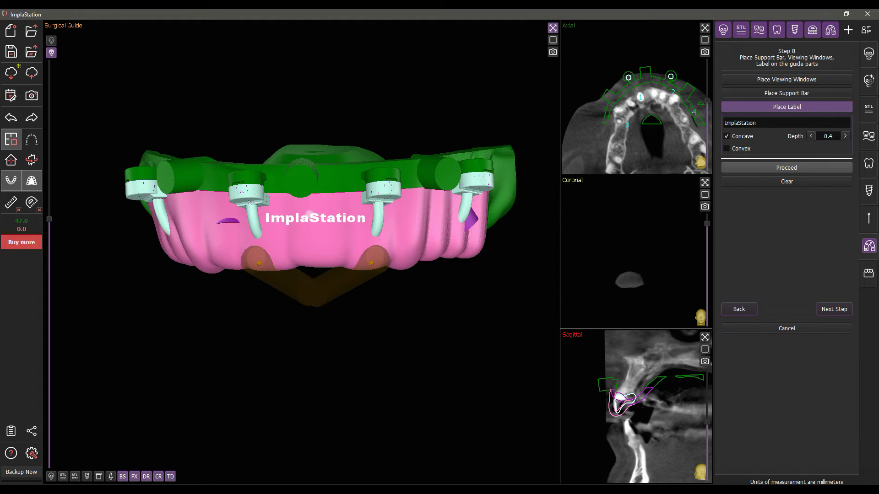
pyautogui.click(315, 218)
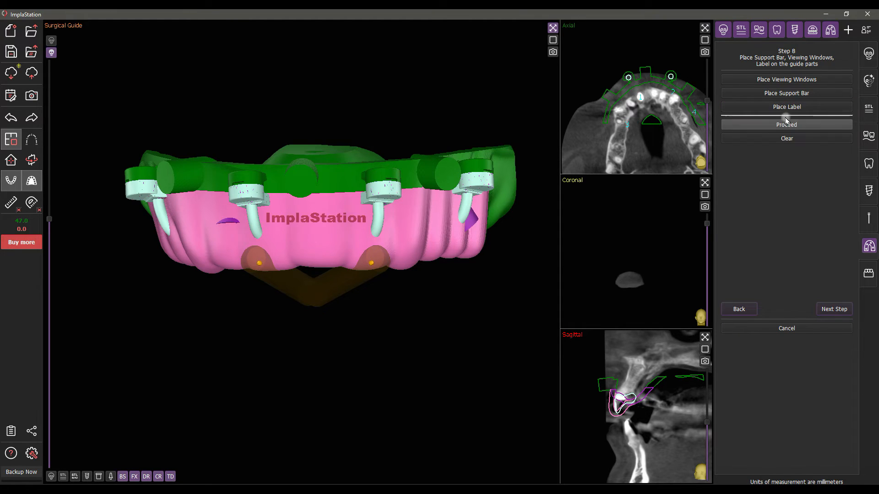
pyautogui.click(780, 130)
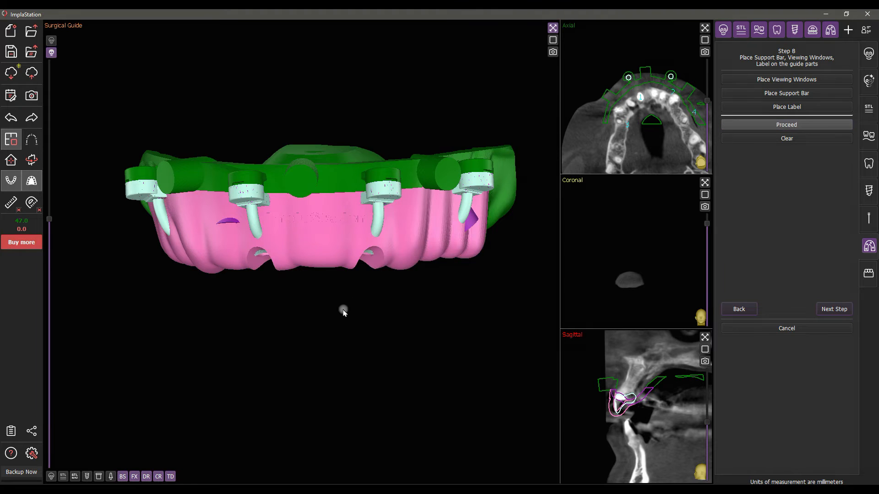
# Check the cut windows and label with the jaw scan shown and hidden, and continue to the final design check.
pyautogui.moveTo(343, 327); pyautogui.dragTo(337, 173)
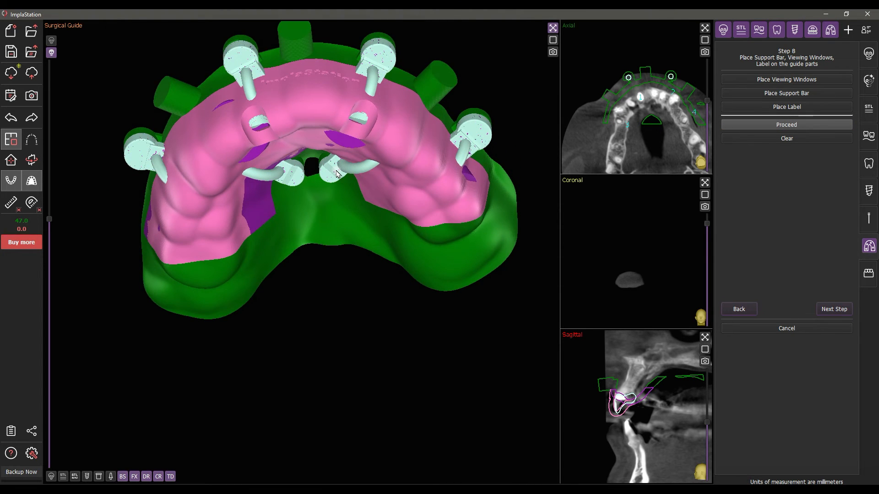
pyautogui.click(64, 476)
pyautogui.moveTo(314, 275); pyautogui.dragTo(353, 441)
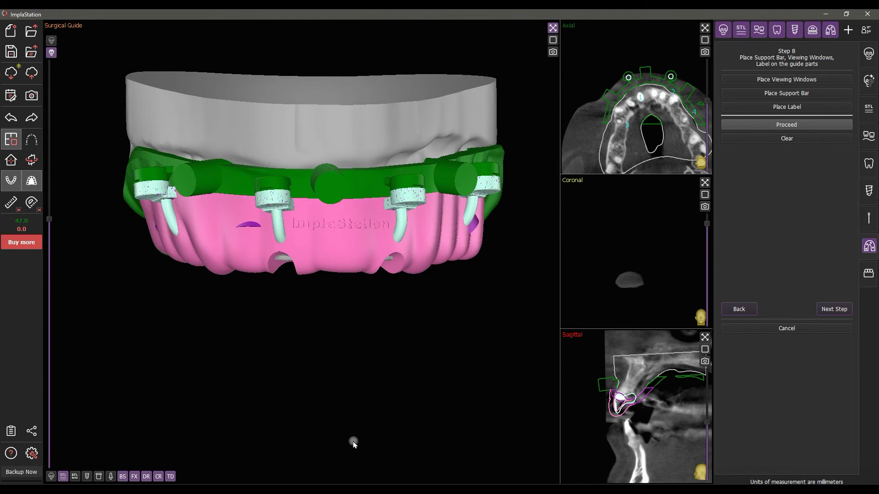
pyautogui.click(62, 476)
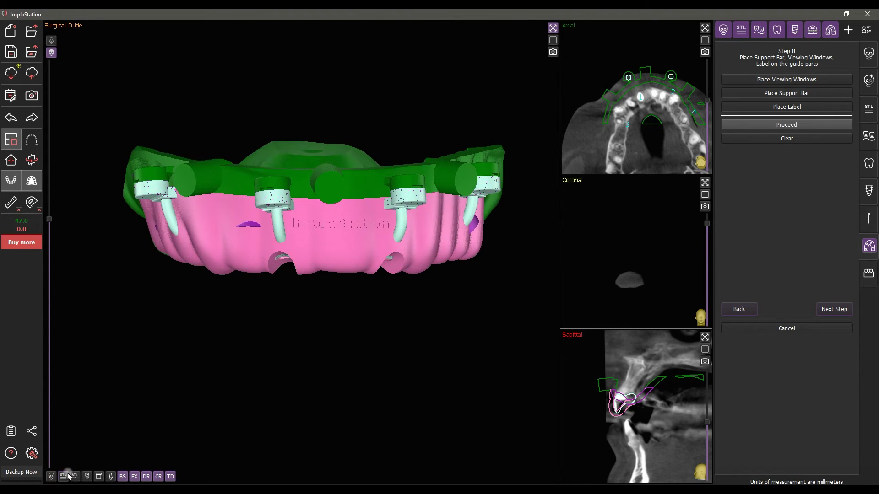
pyautogui.click(832, 311)
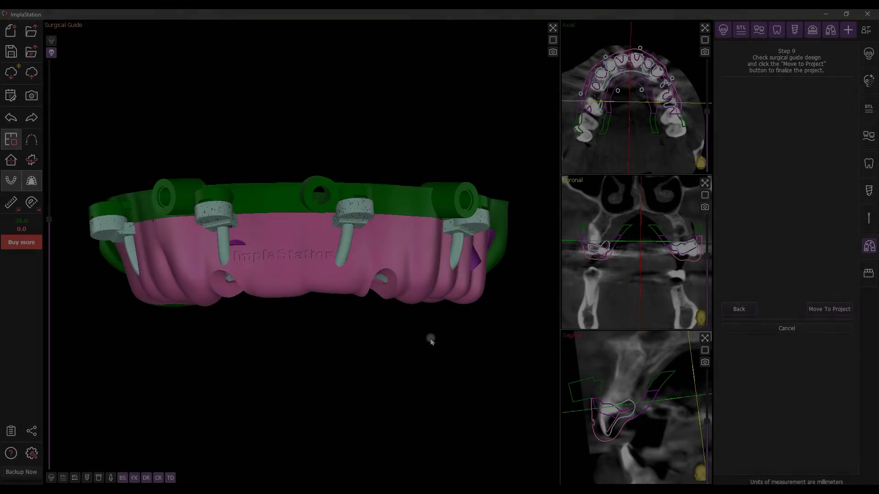
# Examine the green base together with the pink fixation part seated on the original jaw scan.
pyautogui.moveTo(431, 340); pyautogui.dragTo(186, 453)
pyautogui.click(145, 479)
pyautogui.click(134, 478)
pyautogui.click(64, 478)
pyautogui.moveTo(426, 392); pyautogui.dragTo(398, 415)
pyautogui.click(134, 478)
pyautogui.moveTo(192, 418)
pyautogui.mouseDown()
pyautogui.moveTo(104, 408)
pyautogui.moveTo(221, 396)
pyautogui.moveTo(176, 143)
pyautogui.moveTo(185, 407)
pyautogui.mouseUp()
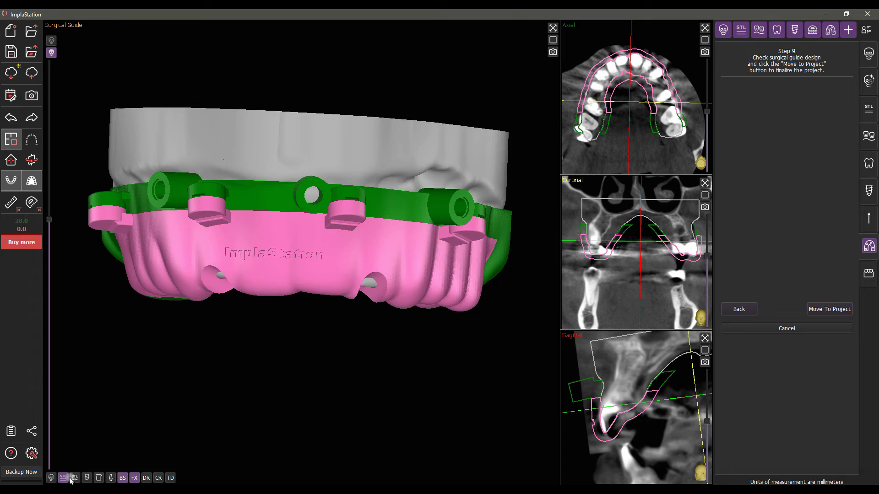
# Examine the purple drill guide seated on the base with the second jaw model, implants, sleeves and fixation pins shown.
pyautogui.click(63, 478)
pyautogui.click(75, 478)
pyautogui.click(134, 478)
pyautogui.click(146, 478)
pyautogui.click(89, 479)
pyautogui.moveTo(309, 451); pyautogui.dragTo(329, 480)
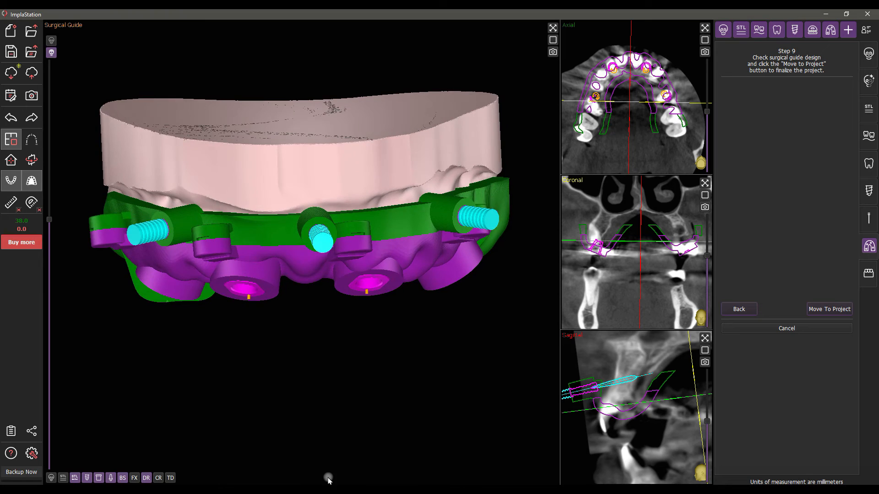
# Examine the prosthetic locked onto the base in place of the drill guide, with the jaw model and pins shown.
pyautogui.click(170, 478)
pyautogui.click(146, 478)
pyautogui.moveTo(304, 435); pyautogui.dragTo(161, 384)
pyautogui.click(146, 478)
pyautogui.moveTo(280, 317); pyautogui.dragTo(298, 386)
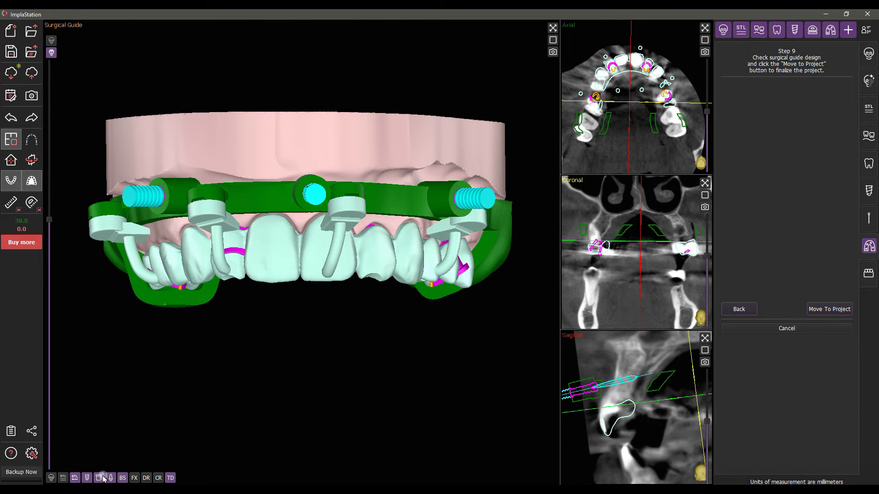
# Isolate the prosthetic by hiding the base, jaw model, implants, sleeves and pins, and inspect it from several angles.
pyautogui.click(122, 478)
pyautogui.click(77, 478)
pyautogui.click(87, 478)
pyautogui.click(99, 479)
pyautogui.click(110, 478)
pyautogui.moveTo(140, 373); pyautogui.dragTo(168, 250)
pyautogui.moveTo(261, 288); pyautogui.dragTo(229, 471)
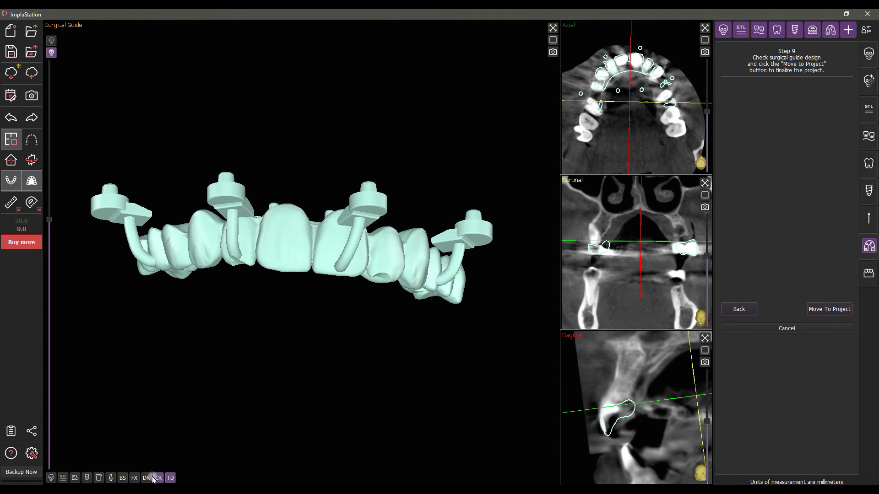
# Show all surgical guide parts together and move the design to the project, agreeing to the export charge.
pyautogui.click(122, 478)
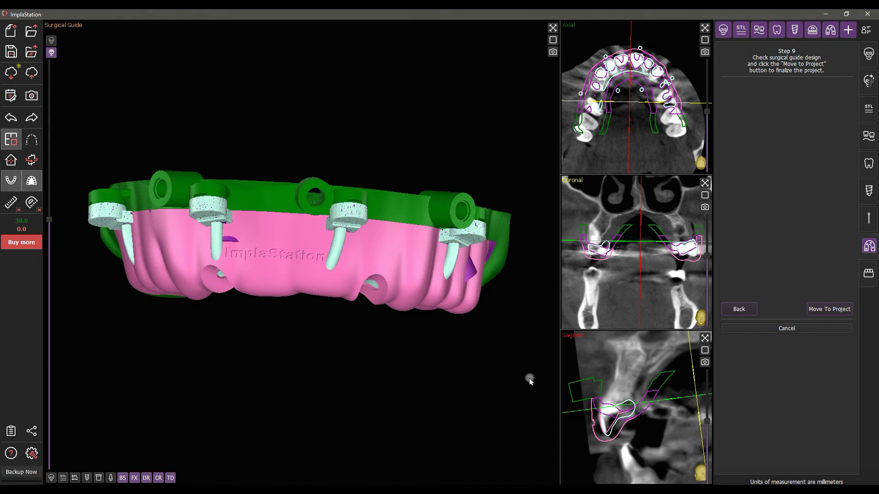
pyautogui.click(819, 309)
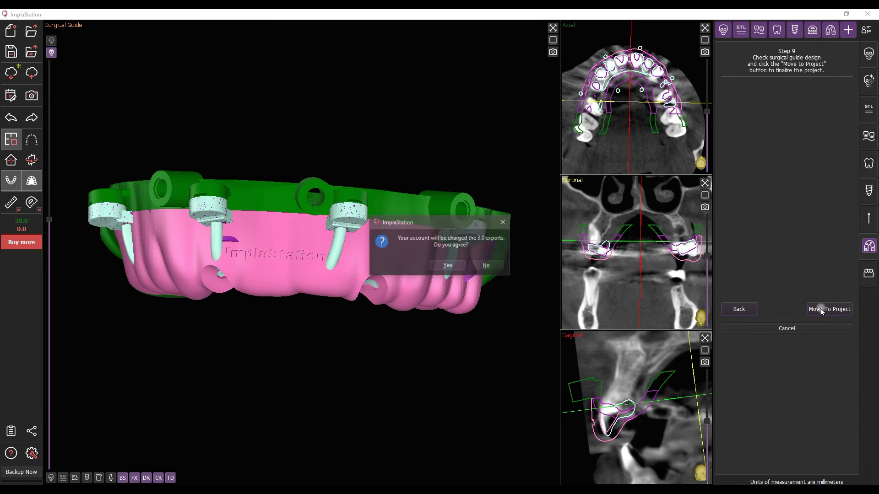
pyautogui.click(447, 266)
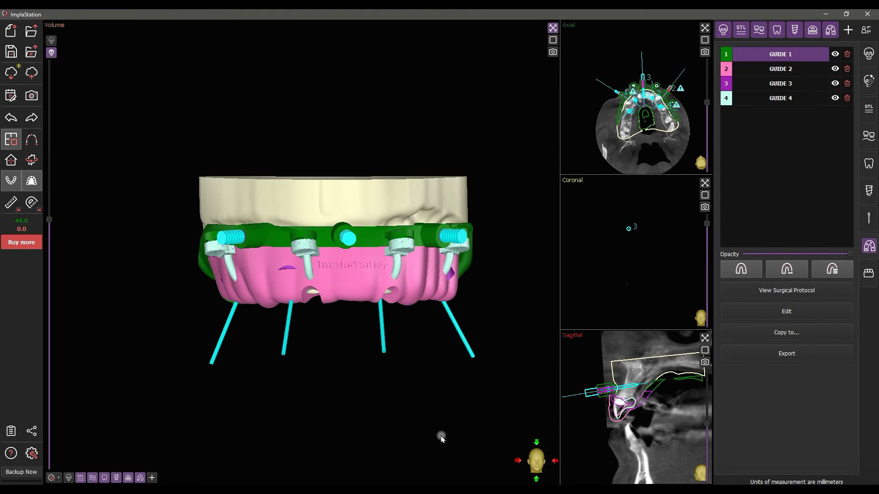
pyautogui.moveTo(439, 438)
pyautogui.mouseDown()
pyautogui.moveTo(334, 435)
pyautogui.moveTo(527, 438)
pyautogui.moveTo(534, 453)
pyautogui.moveTo(429, 439)
pyautogui.mouseUp()
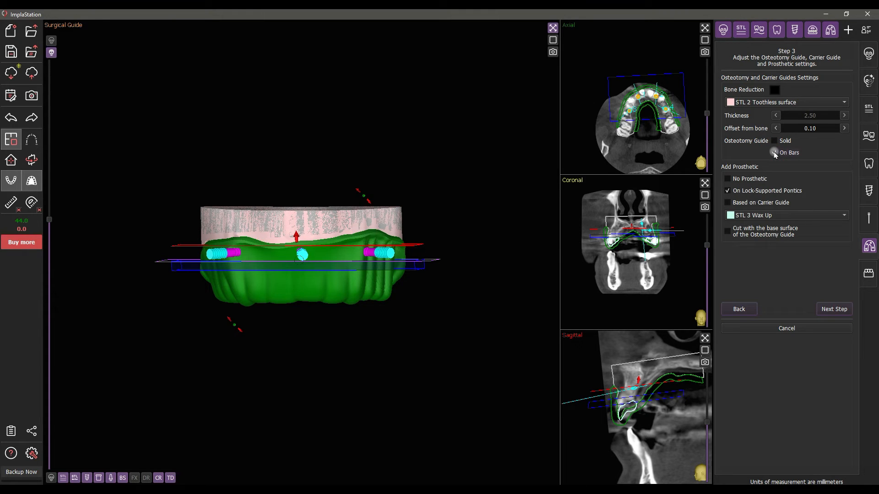
# Accept the On Bars osteotomy guide and the lock-supported pontics based on STL 3 Wax Up for the second design.
pyautogui.click(827, 308)
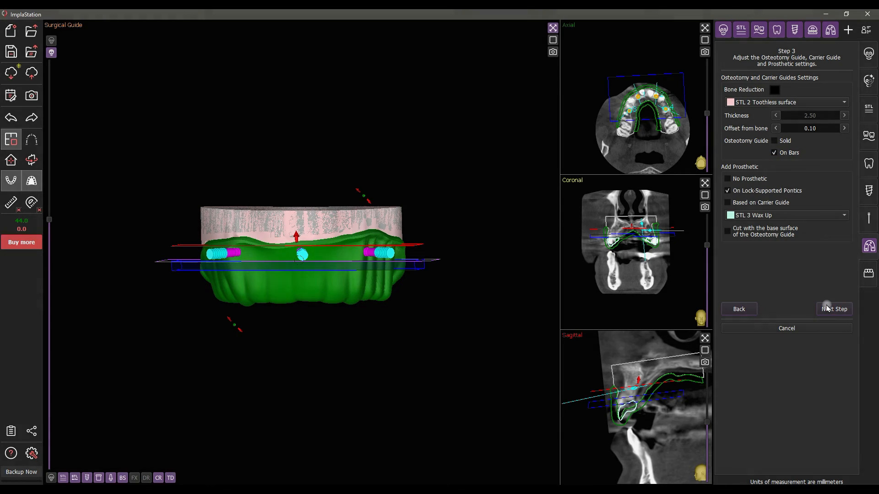
pyautogui.click(838, 309)
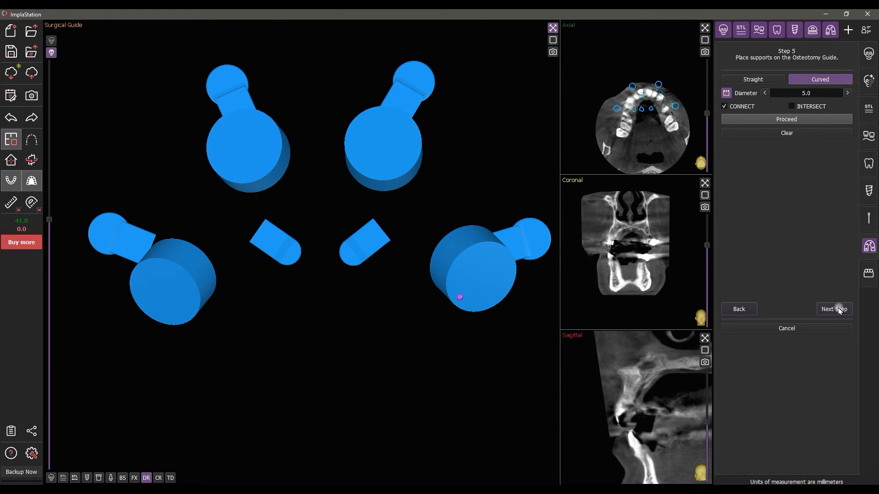
# Place a curved support of diameter 3.8 along the outer arch, connecting the four sleeve housings of the osteotomy guide.
pyautogui.click(808, 80)
pyautogui.click(789, 97)
pyautogui.scroll(1, 782, 92)
pyautogui.click(414, 174)
pyautogui.click(465, 236)
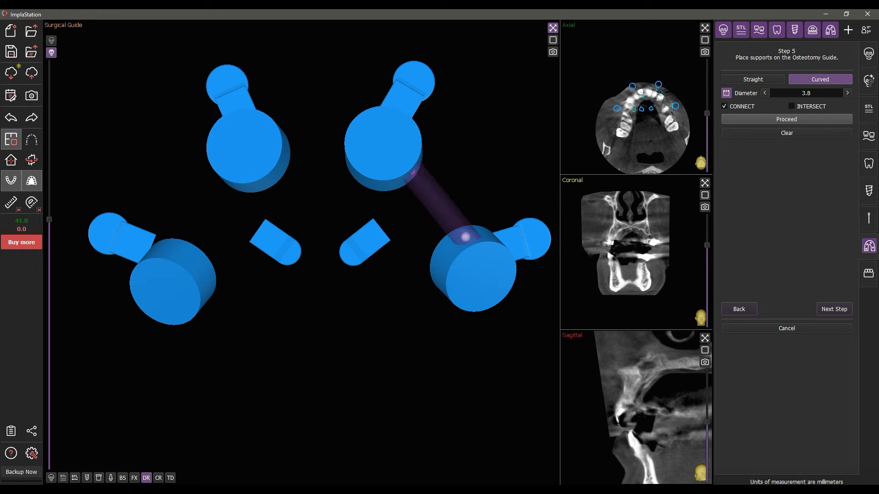
pyautogui.moveTo(450, 212); pyautogui.dragTo(300, 274)
pyautogui.click(214, 197)
pyautogui.click(271, 140)
pyautogui.moveTo(265, 373); pyautogui.dragTo(400, 302)
pyautogui.moveTo(319, 327); pyautogui.dragTo(232, 296)
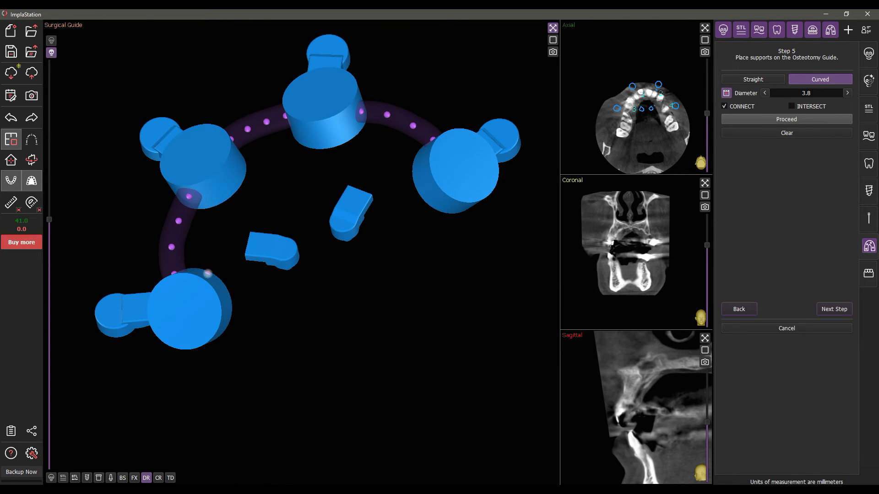
# Place a second curved support along the inner arch between the sleeve housings, shaping it by its control points.
pyautogui.click(202, 275)
pyautogui.click(420, 161)
pyautogui.moveTo(347, 199); pyautogui.dragTo(331, 131)
pyautogui.moveTo(248, 203); pyautogui.dragTo(223, 180)
pyautogui.moveTo(359, 346); pyautogui.dragTo(365, 368)
pyautogui.moveTo(362, 308); pyautogui.dragTo(382, 300)
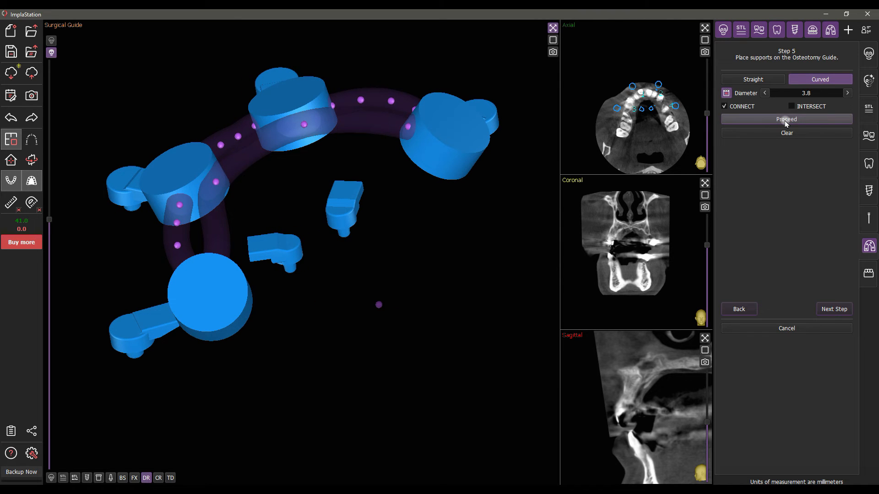
# Generate the supports on the osteotomy guide and advance past the prosthetic supports to the final design check.
pyautogui.click(786, 120)
pyautogui.moveTo(451, 366); pyautogui.dragTo(484, 337)
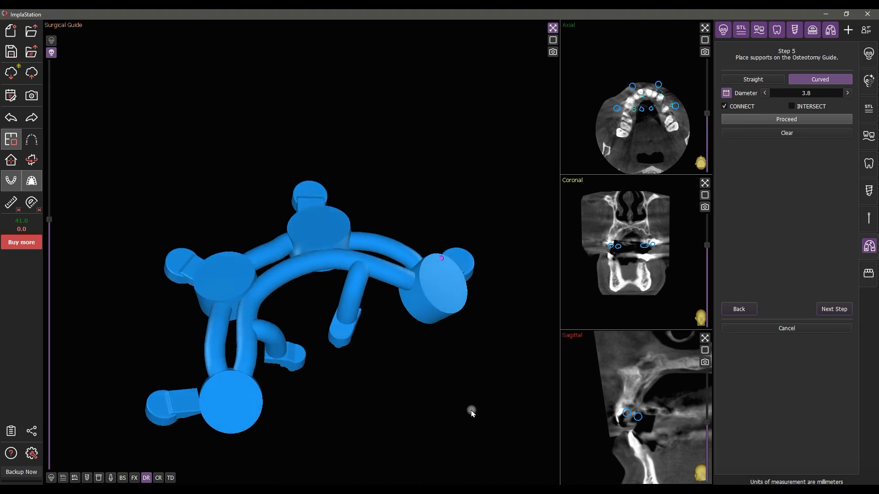
pyautogui.click(827, 309)
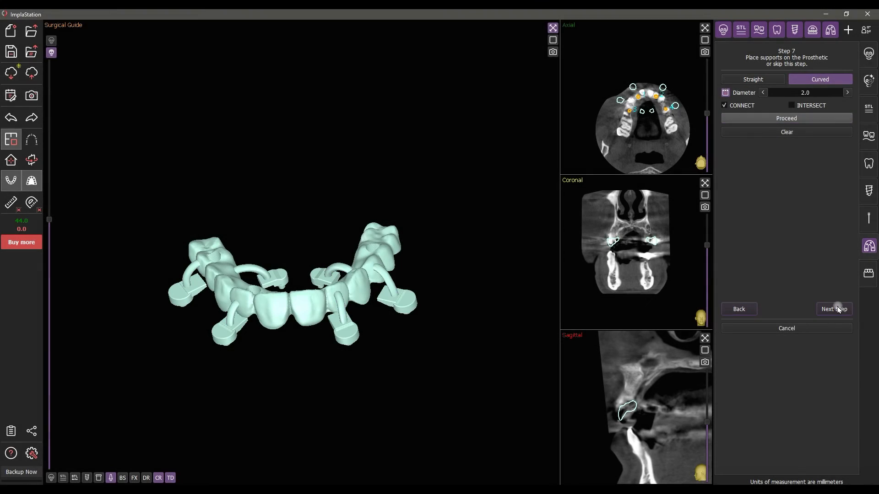
pyautogui.click(837, 308)
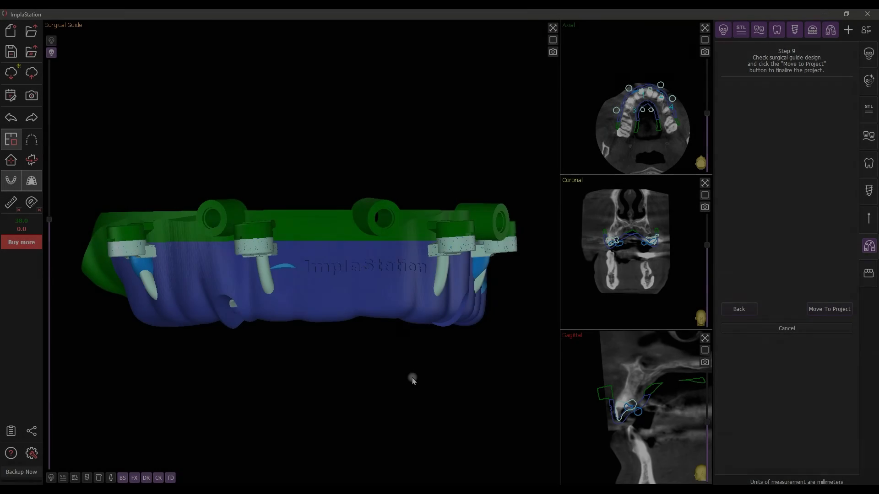
# Examine the green base on the original jaw scan, toggling the blue fixation part and showing the fixation pins.
pyautogui.moveTo(410, 379); pyautogui.dragTo(367, 377)
pyautogui.click(134, 479)
pyautogui.click(63, 478)
pyautogui.moveTo(412, 408); pyautogui.dragTo(390, 412)
pyautogui.click(135, 478)
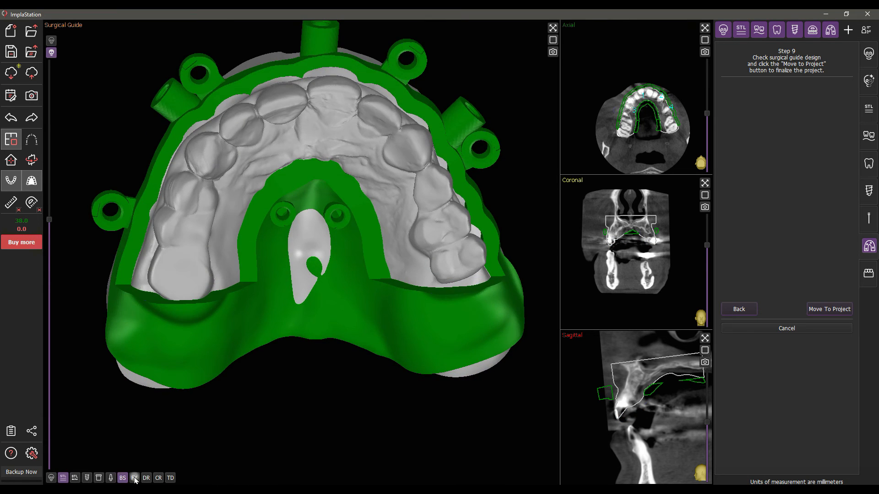
pyautogui.click(111, 477)
pyautogui.click(99, 477)
pyautogui.click(88, 477)
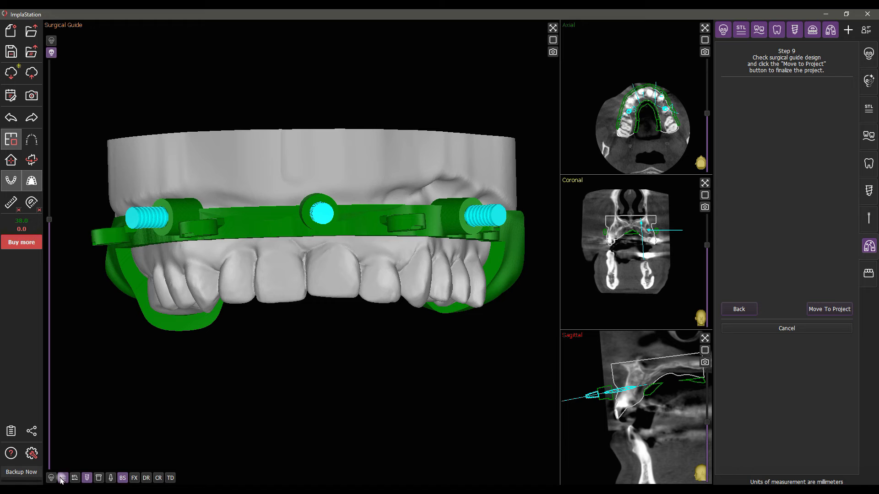
# Switch from the original jaw scan to the toothless model and examine the bar-type drill guide on the base.
pyautogui.click(61, 477)
pyautogui.click(72, 479)
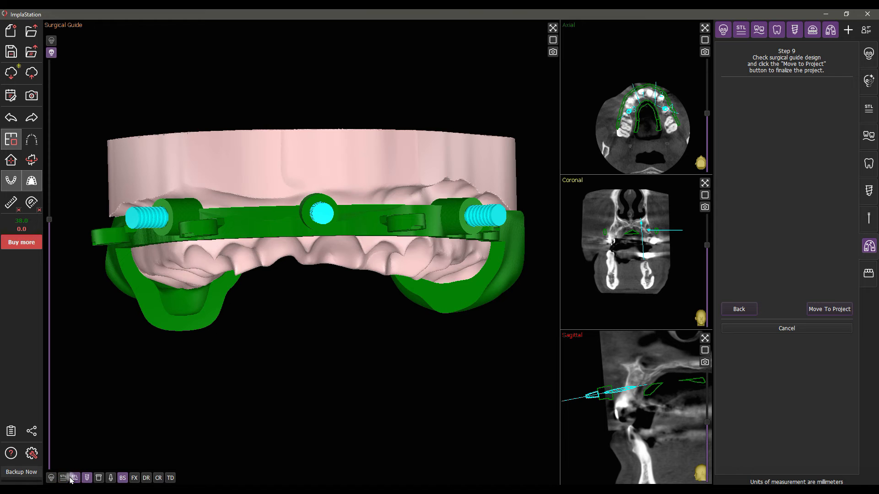
pyautogui.click(146, 478)
pyautogui.moveTo(420, 406); pyautogui.dragTo(300, 407)
# Show the lock-supported prosthetic of the second design and inspect it from several angles.
pyautogui.click(170, 478)
pyautogui.moveTo(149, 399); pyautogui.dragTo(94, 469)
pyautogui.click(76, 478)
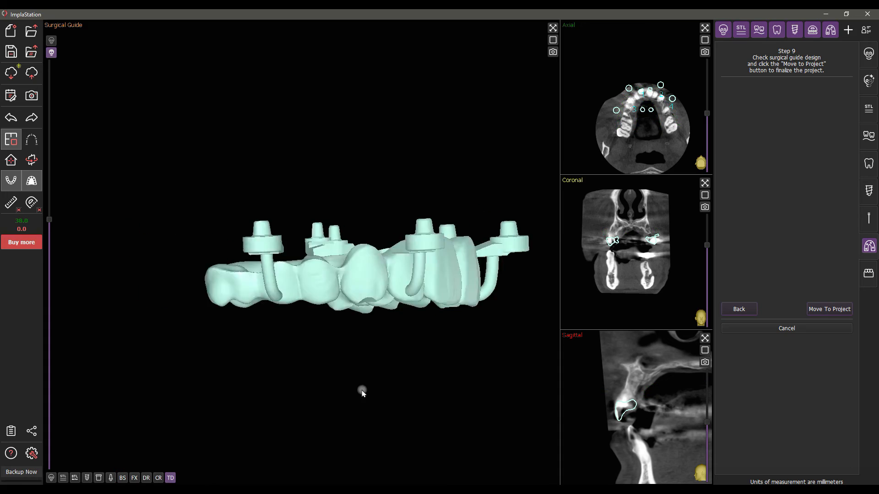
pyautogui.click(146, 478)
pyautogui.click(146, 478)
pyautogui.moveTo(352, 364); pyautogui.dragTo(363, 362)
# Move the second, bar-type guide design to the project.
pyautogui.click(822, 309)
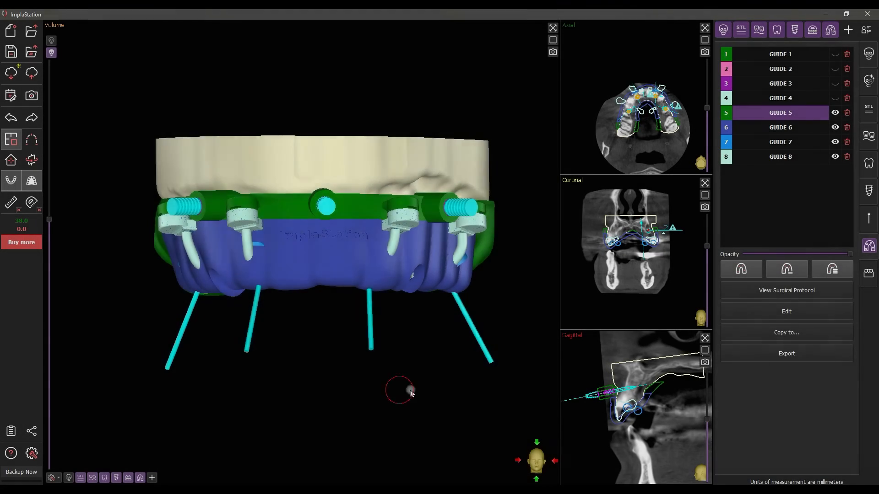
pyautogui.moveTo(411, 392); pyautogui.dragTo(513, 259)
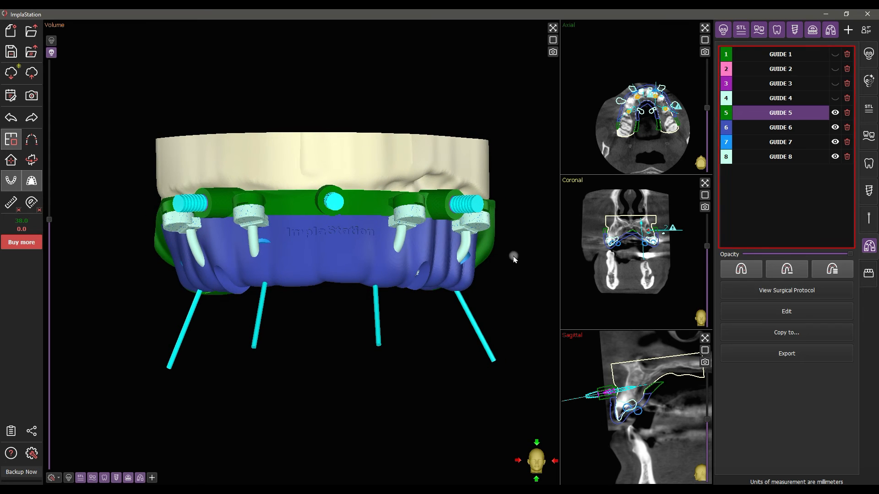
# Isolate Guide 5 by hiding Guides 6, 7 and 8, the jaw model and the implants, and bring its posterior side into close view.
pyautogui.click(835, 157)
pyautogui.click(834, 142)
pyautogui.click(834, 128)
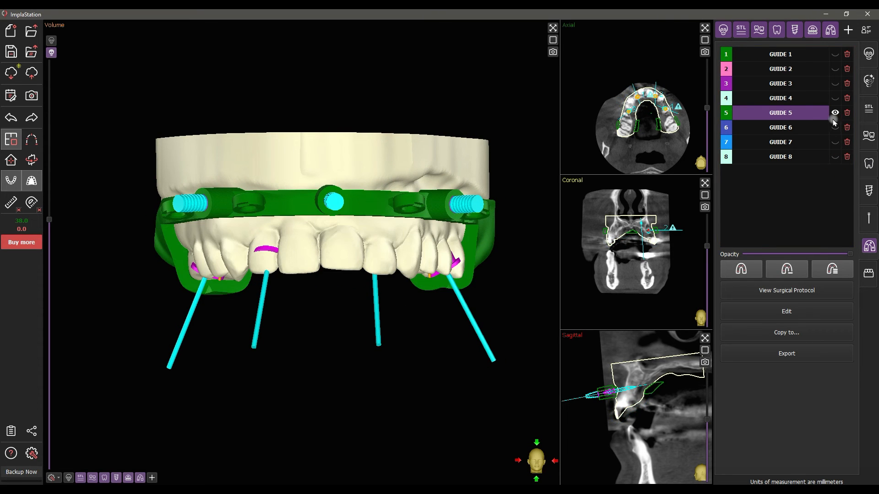
pyautogui.doubleClick(781, 113)
pyautogui.click(724, 134)
pyautogui.click(727, 113)
pyautogui.moveTo(498, 172)
pyautogui.mouseDown()
pyautogui.moveTo(484, 227)
pyautogui.moveTo(503, 172)
pyautogui.mouseUp()
pyautogui.click(536, 335)
pyautogui.click(81, 477)
pyautogui.click(117, 478)
pyautogui.moveTo(476, 372); pyautogui.dragTo(313, 294)
pyautogui.scroll(3, 337, 353)
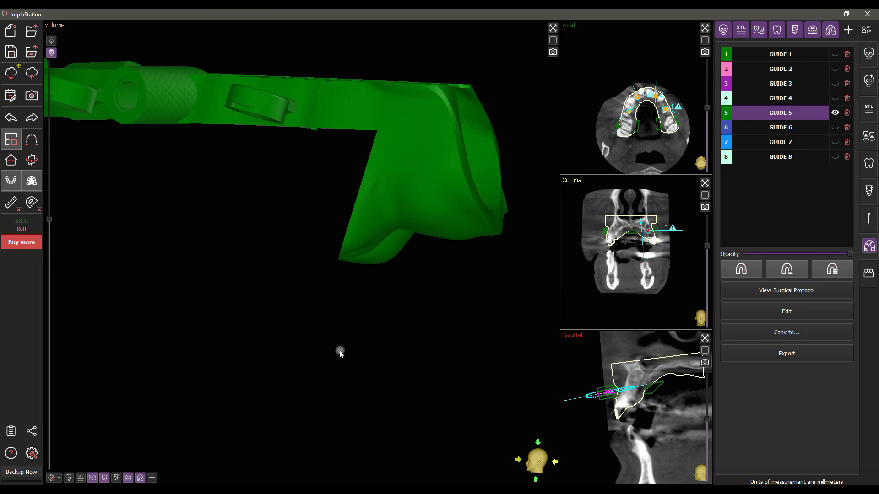
# Start editing Guide 5 and draw a closed Line cut outline around the front edge of its posterior flange.
pyautogui.click(786, 311)
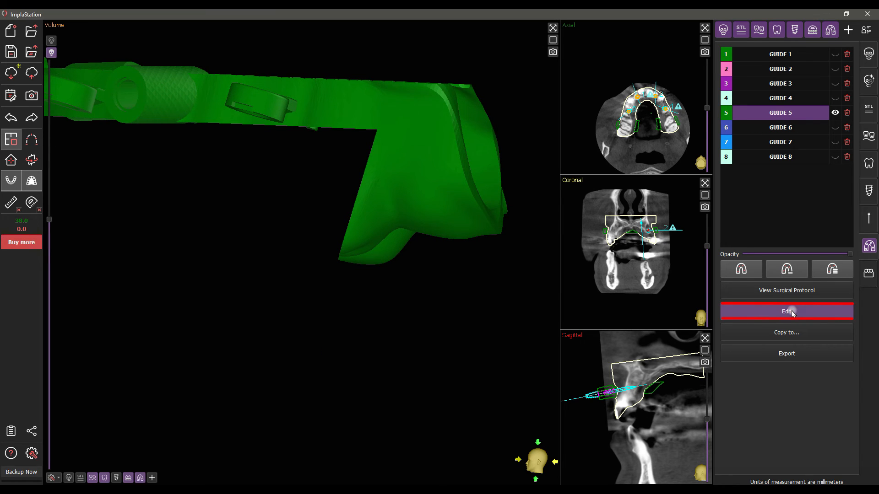
pyautogui.click(823, 308)
pyautogui.click(376, 130)
pyautogui.click(380, 147)
pyautogui.click(385, 179)
pyautogui.click(395, 212)
pyautogui.click(407, 241)
pyautogui.click(372, 284)
pyautogui.click(317, 279)
pyautogui.click(353, 161)
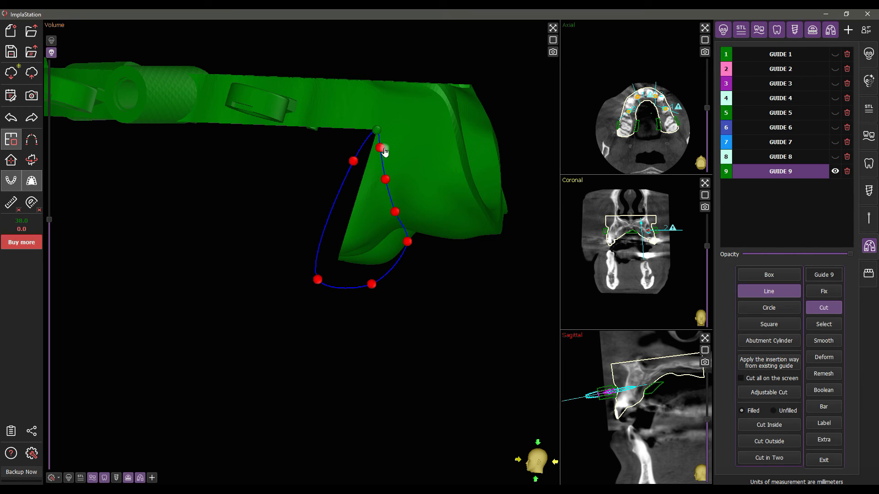
# Adjust the outline points along the flange and cut away the filled area inside the outline.
pyautogui.moveTo(387, 180); pyautogui.dragTo(390, 180)
pyautogui.moveTo(395, 211); pyautogui.dragTo(392, 178)
pyautogui.click(768, 425)
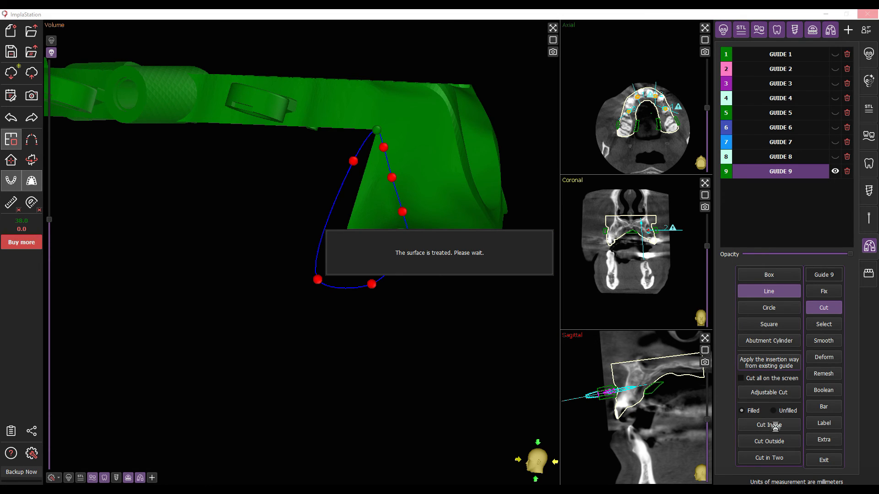
pyautogui.moveTo(167, 317); pyautogui.dragTo(362, 239)
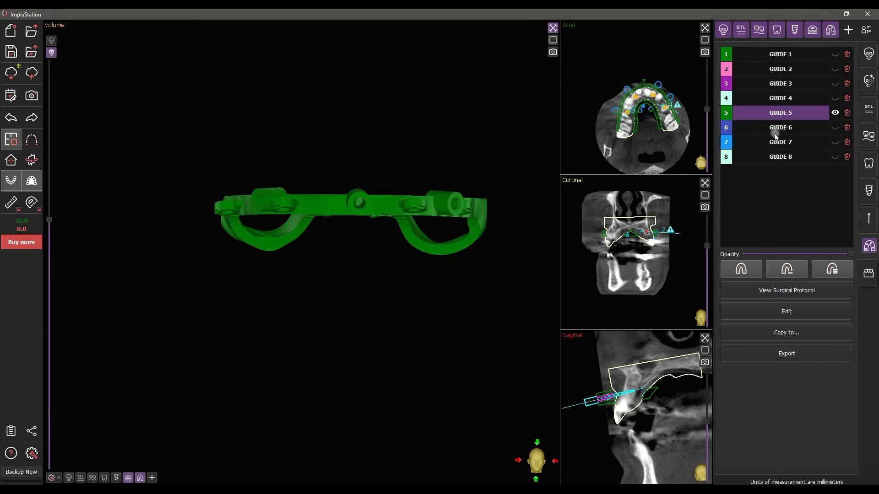
# Show Guide 7, open its surgical protocol and review the pages for Implants #1 to #4 and the parts list.
pyautogui.click(787, 142)
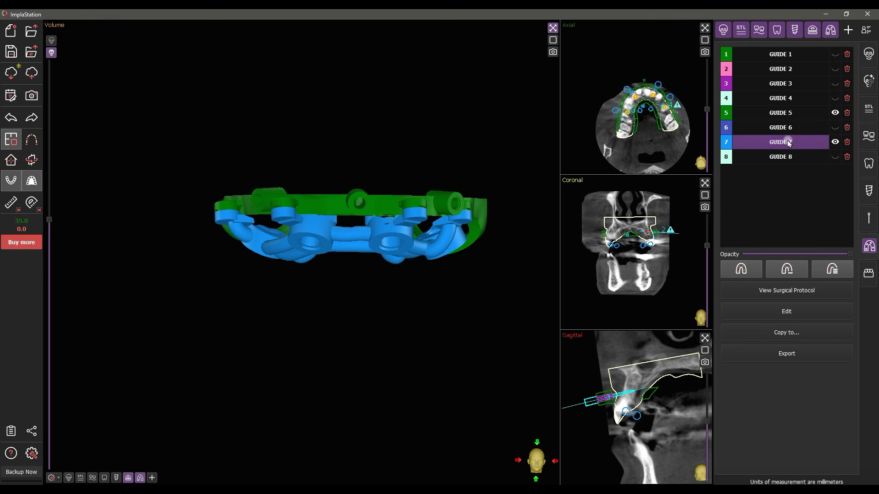
pyautogui.click(749, 294)
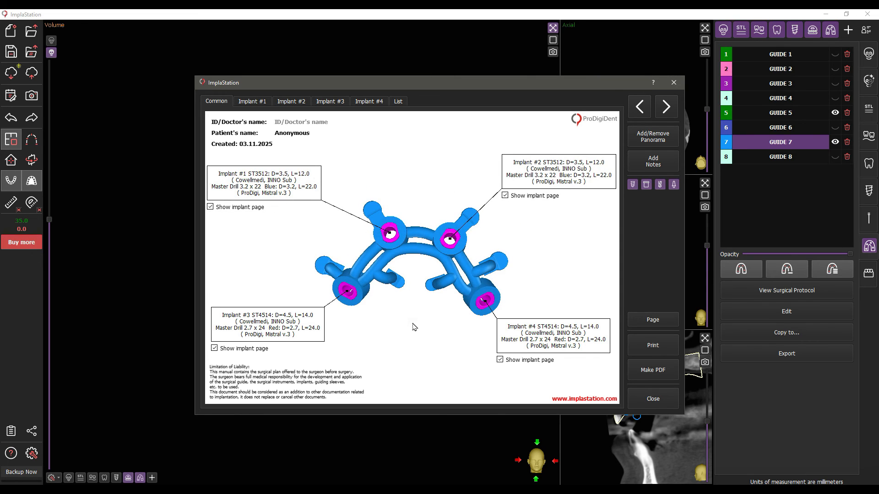
pyautogui.click(252, 101)
pyautogui.click(292, 101)
pyautogui.click(330, 102)
pyautogui.click(371, 103)
pyautogui.click(398, 102)
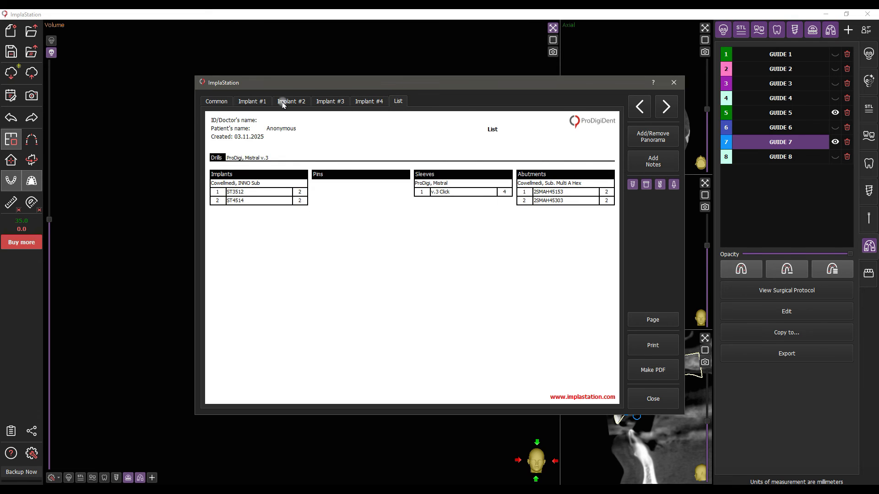
# On the protocol's Common page, select the header block with the ID/doctor's name and add notes.
pyautogui.click(216, 101)
pyautogui.click(281, 121)
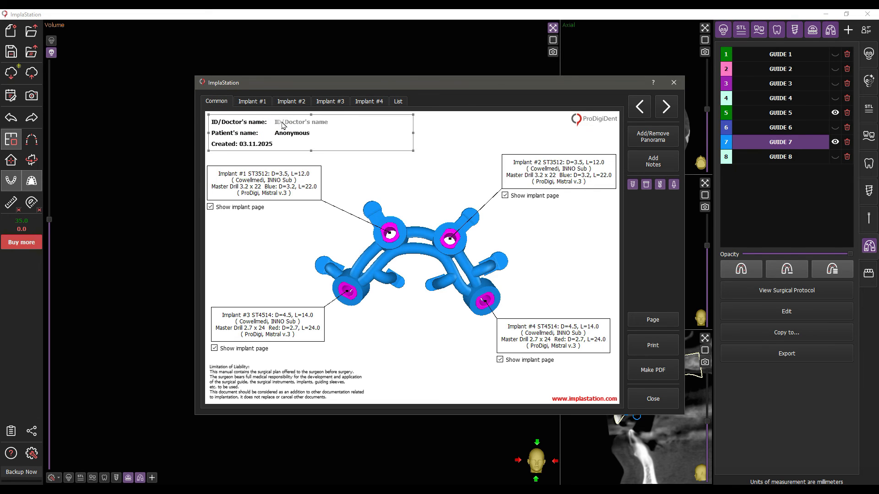
pyautogui.click(650, 160)
pyautogui.click(650, 161)
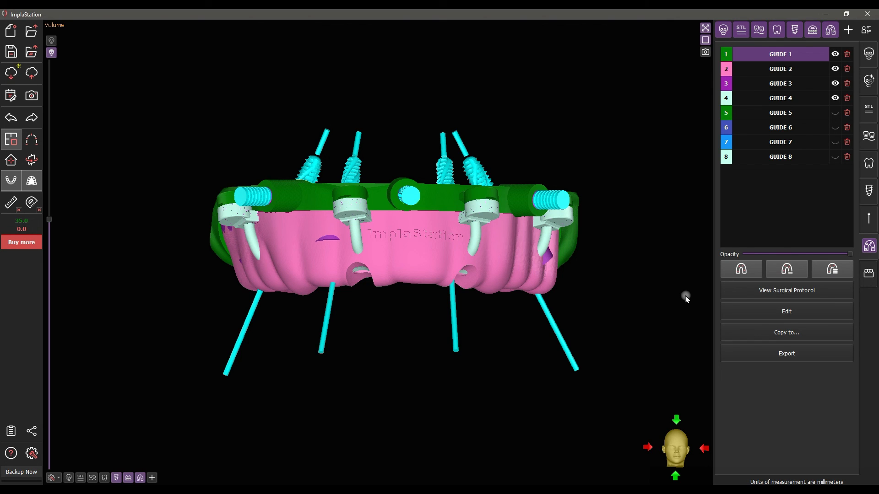
# Hide Guides 4, 3 and 2 and examine the Guide 1 base with the implants, sleeves and pins.
pyautogui.moveTo(684, 296)
pyautogui.mouseDown()
pyautogui.moveTo(659, 293)
pyautogui.moveTo(684, 293)
pyautogui.mouseUp()
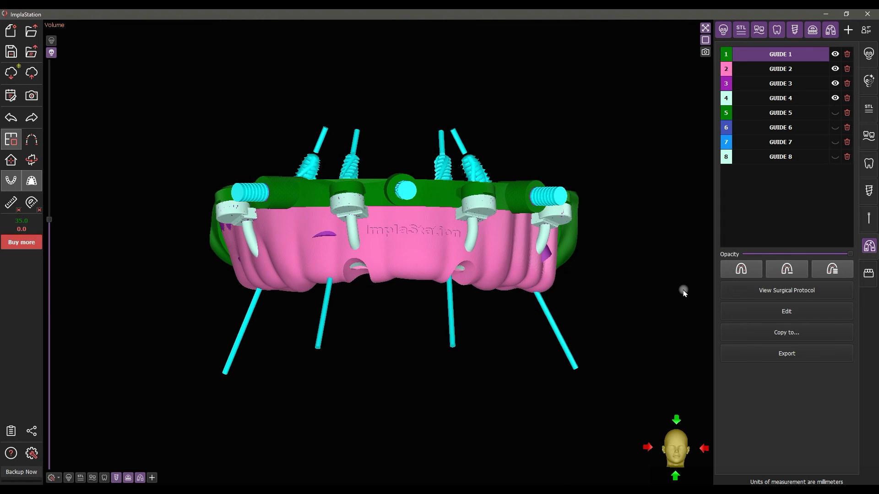
pyautogui.click(835, 98)
pyautogui.click(835, 84)
pyautogui.click(834, 69)
pyautogui.moveTo(677, 284); pyautogui.dragTo(706, 280)
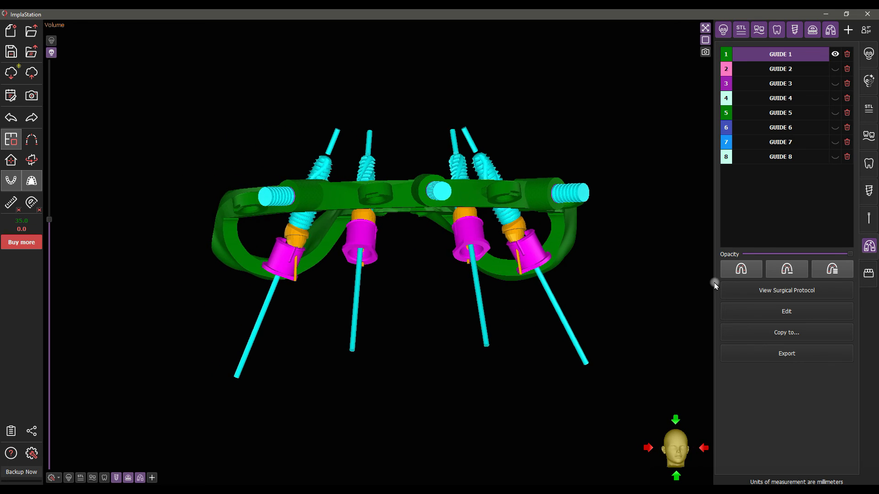
# Show Guides 2, 3 and 4 one at a time on the Guide 1 base and examine each combination.
pyautogui.click(834, 69)
pyautogui.moveTo(482, 412); pyautogui.dragTo(426, 327)
pyautogui.click(835, 69)
pyautogui.click(835, 83)
pyautogui.moveTo(595, 110); pyautogui.dragTo(572, 357)
pyautogui.click(834, 83)
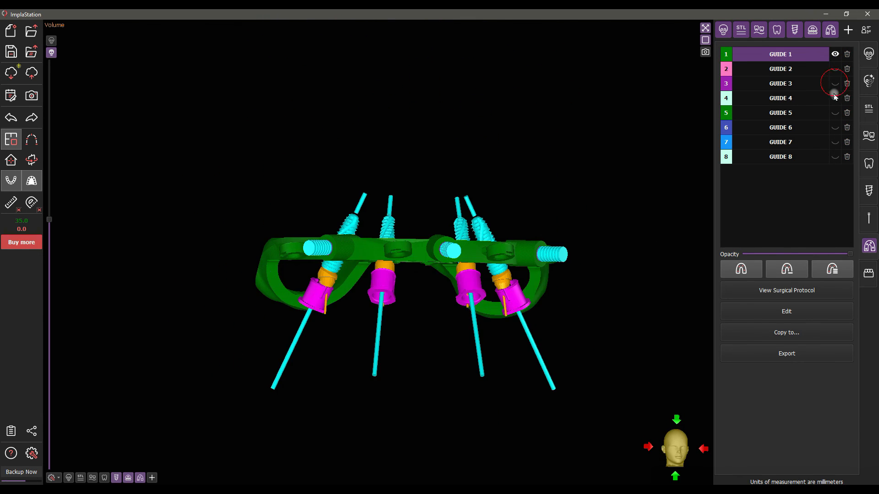
pyautogui.click(835, 98)
pyautogui.moveTo(629, 313); pyautogui.dragTo(609, 302)
pyautogui.click(835, 98)
# Replace Guide 1 with the Guide 5 base and examine Guides 6, 7 and 8 on it in turn.
pyautogui.click(835, 54)
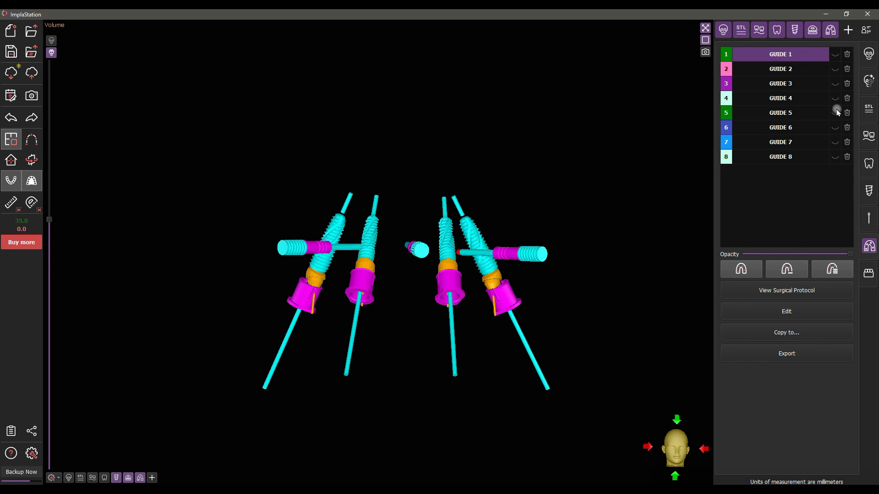
pyautogui.click(835, 127)
pyautogui.click(835, 127)
pyautogui.click(835, 142)
pyautogui.moveTo(620, 293)
pyautogui.mouseDown()
pyautogui.moveTo(597, 296)
pyautogui.moveTo(602, 216)
pyautogui.moveTo(590, 137)
pyautogui.moveTo(574, 229)
pyautogui.moveTo(588, 236)
pyautogui.mouseUp()
pyautogui.click(835, 142)
pyautogui.click(834, 156)
pyautogui.moveTo(600, 108); pyautogui.dragTo(595, 288)
# Show Guides 6 and 7 together with Guides 5 and 8 and inspect the complete second assembly up close.
pyautogui.click(838, 141)
pyautogui.click(835, 126)
pyautogui.click(835, 127)
pyautogui.click(835, 128)
pyautogui.moveTo(587, 316); pyautogui.dragTo(519, 65, button='right')
pyautogui.moveTo(519, 118); pyautogui.dragTo(405, 86, button='middle')
pyautogui.moveTo(676, 321); pyautogui.dragTo(656, 322)
pyautogui.moveTo(656, 321); pyautogui.dragTo(599, 122, button='right')
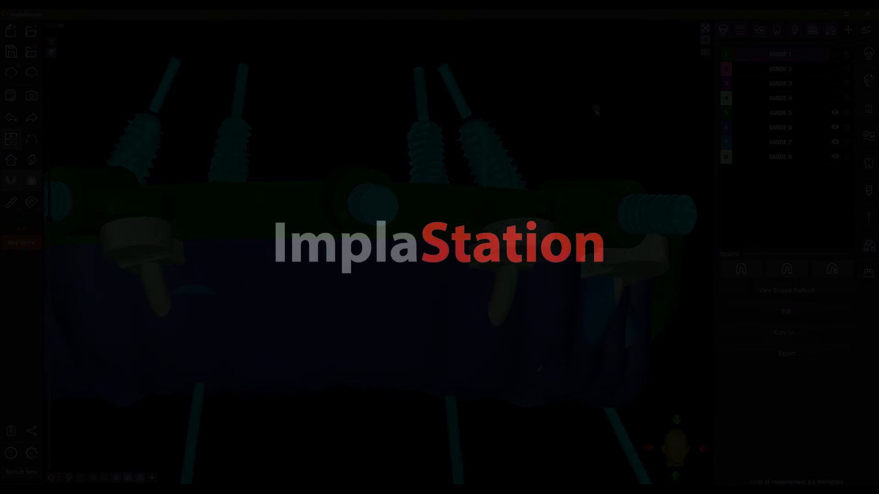